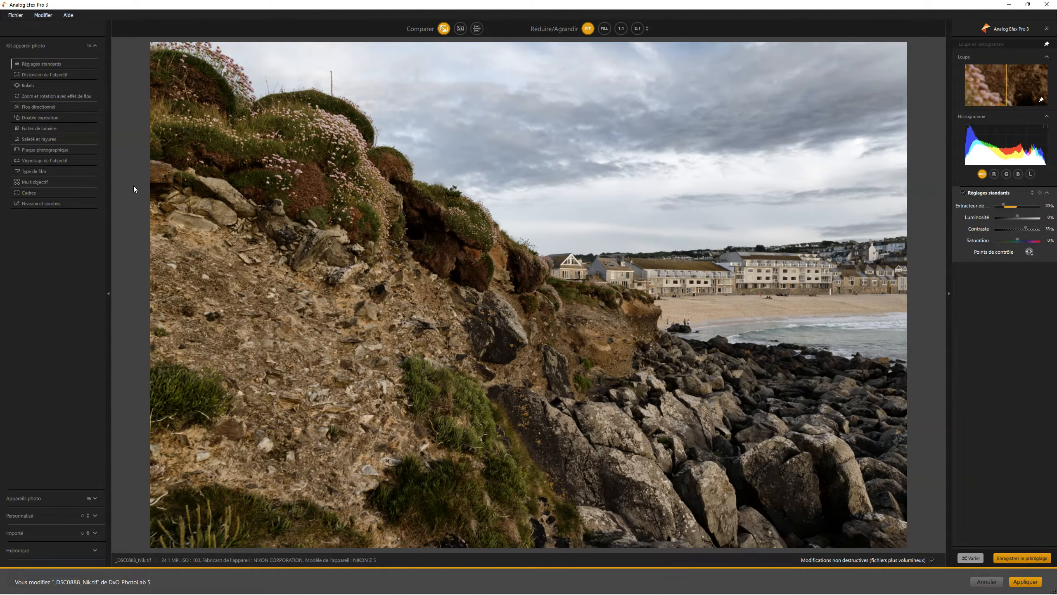
- Browse the camera presets, custom, imported and history sections, and return to the camera kit filter list
left_click(380, 353)
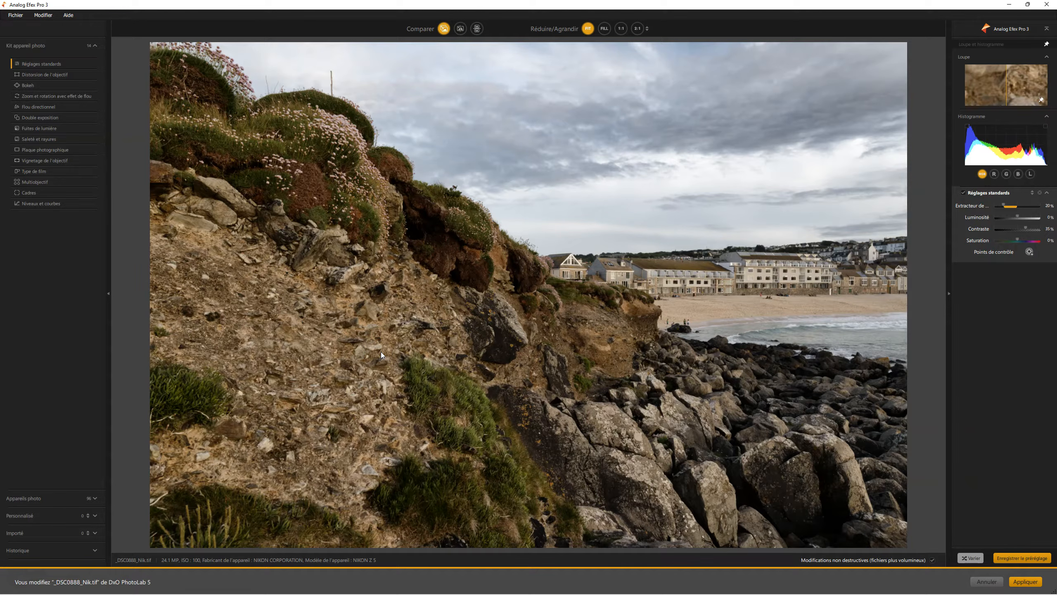
left_click(30, 499)
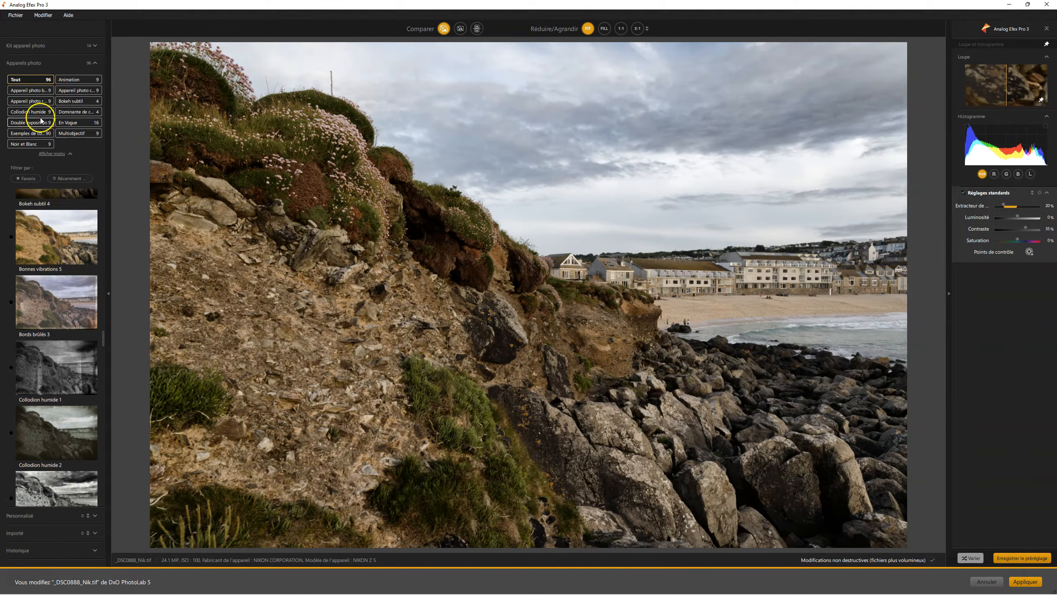
left_click(33, 515)
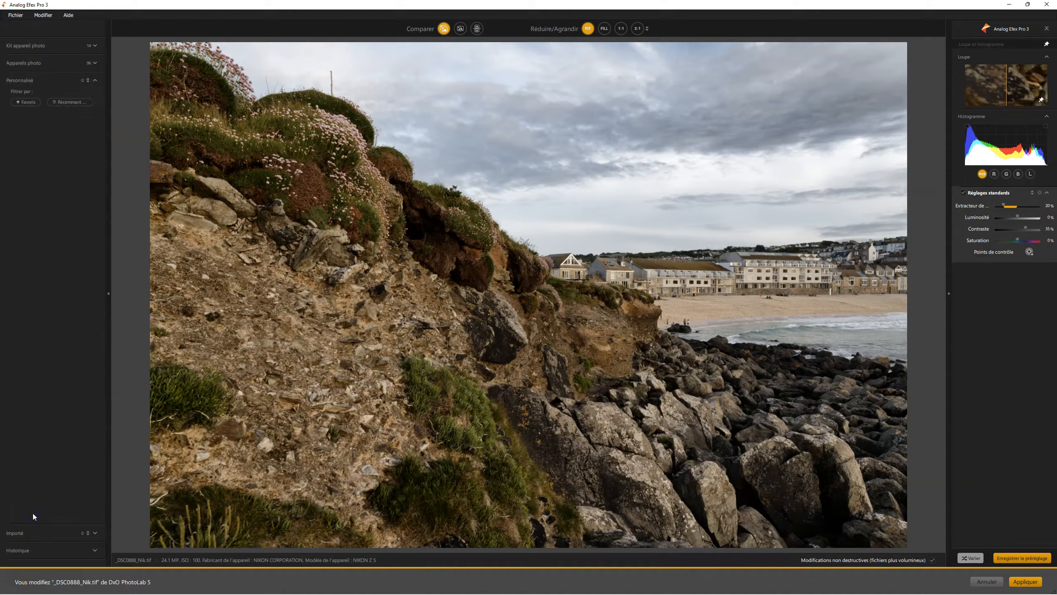
left_click(30, 534)
left_click(41, 549)
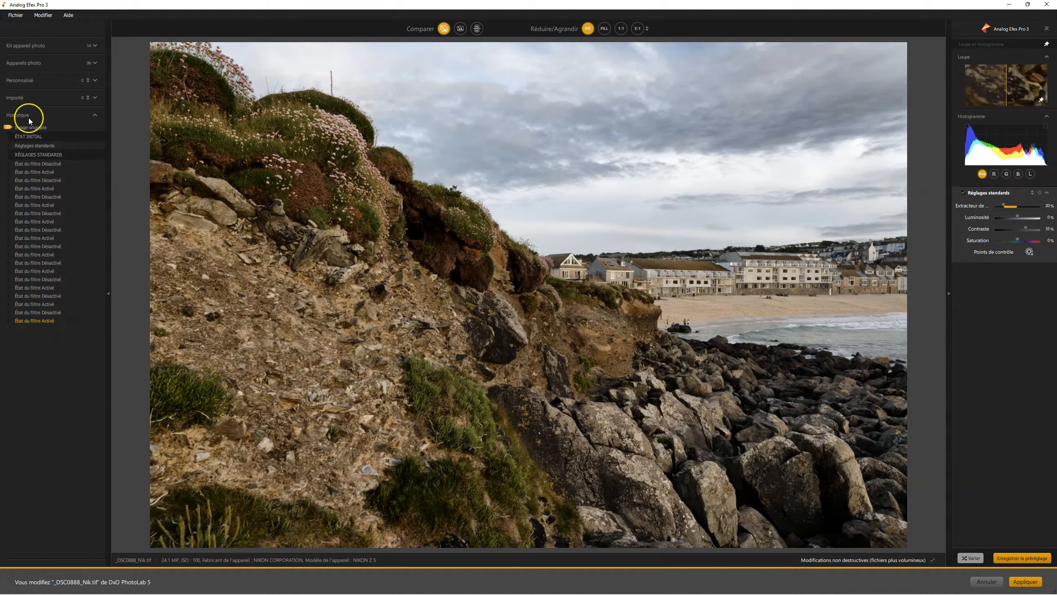
left_click(33, 46)
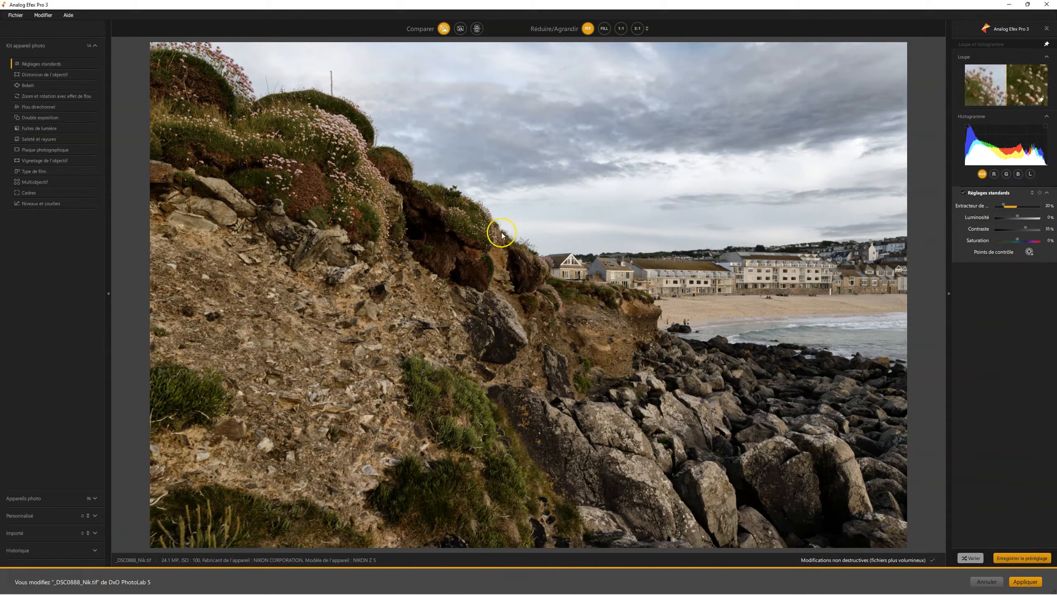
- Inspect the photo by alternating between the fitted view and 1:1 magnification
left_click(537, 229)
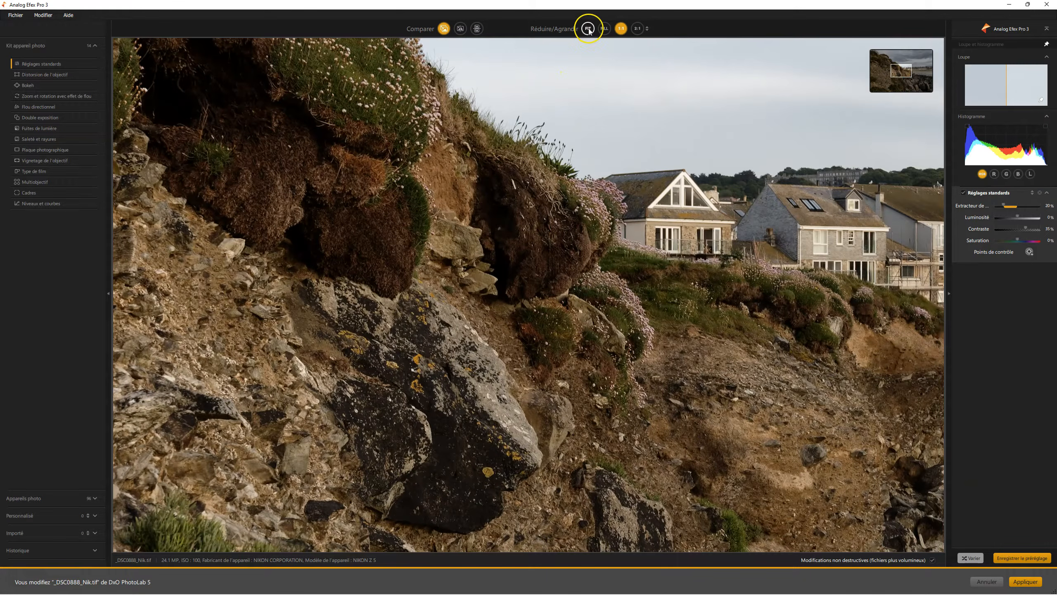
left_click(625, 30)
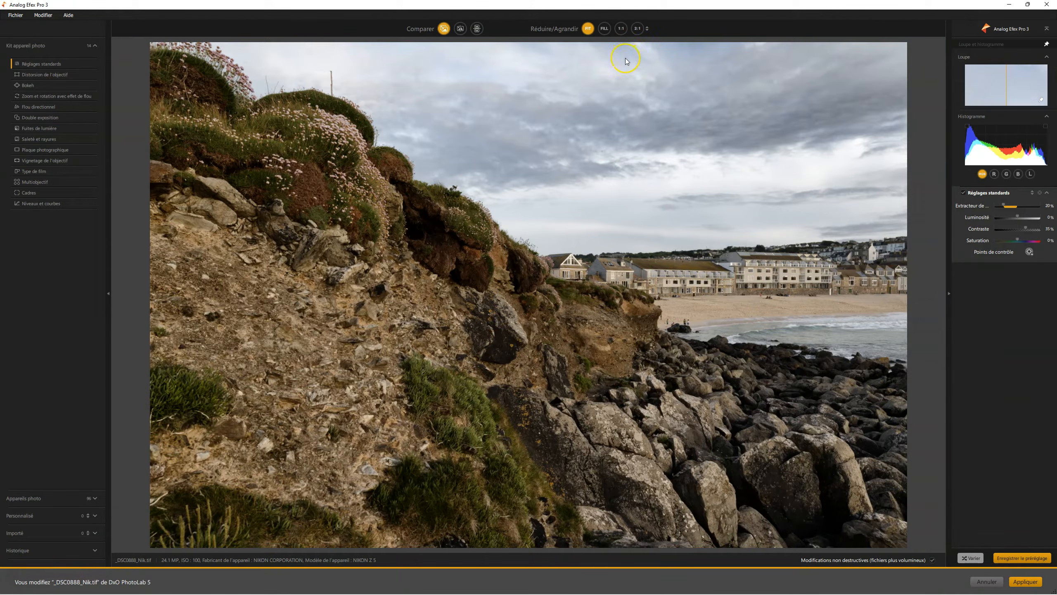
left_click(624, 32)
left_click(641, 69)
left_click(658, 96)
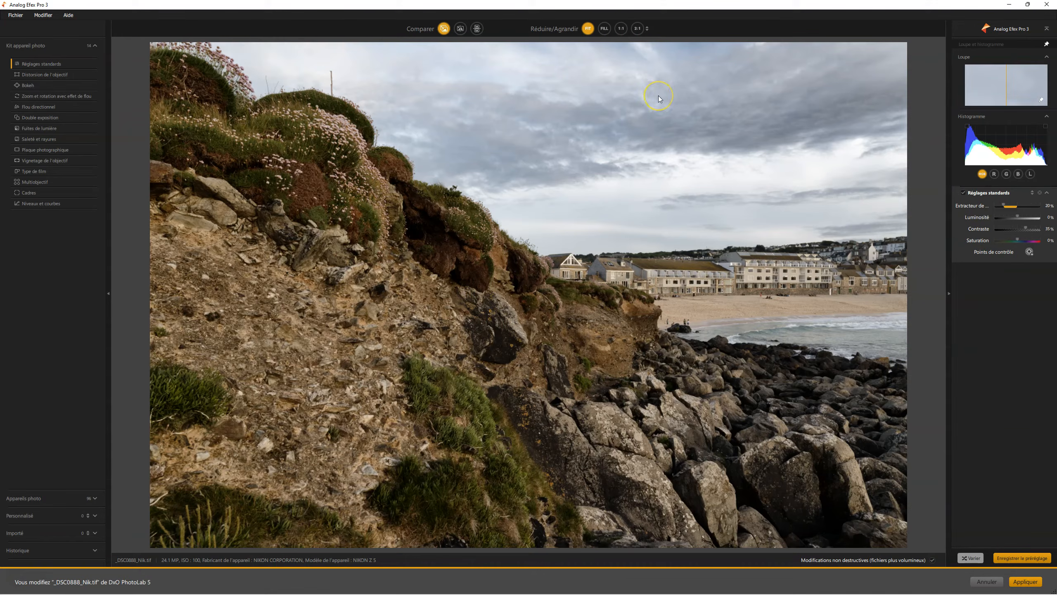
left_click(659, 97)
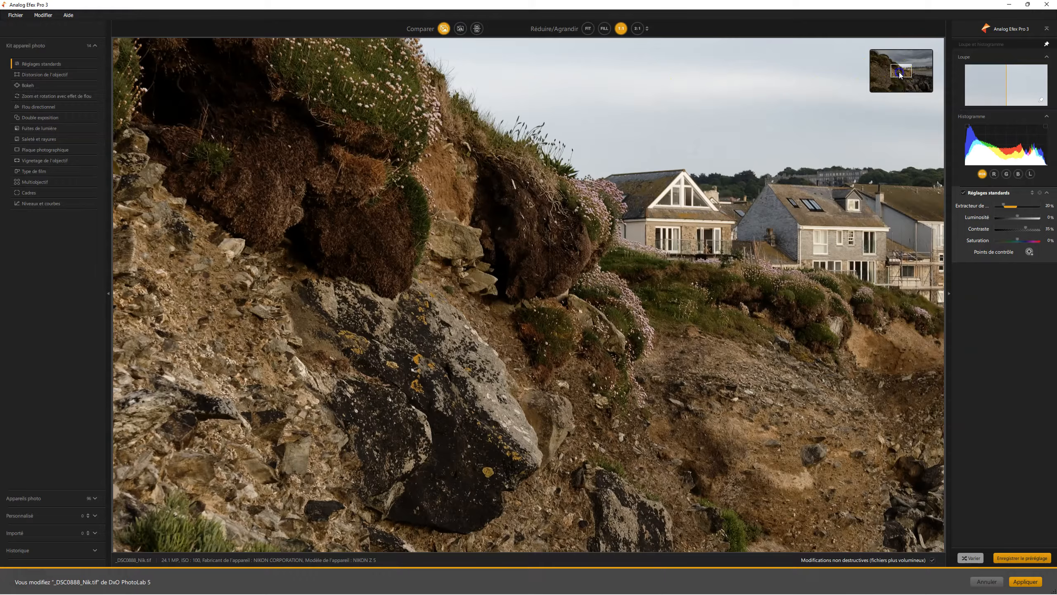
mouse_move(900, 74)
left_mouse_down()
mouse_move(902, 64)
mouse_move(890, 67)
mouse_move(899, 71)
left_mouse_up()
left_click(794, 188)
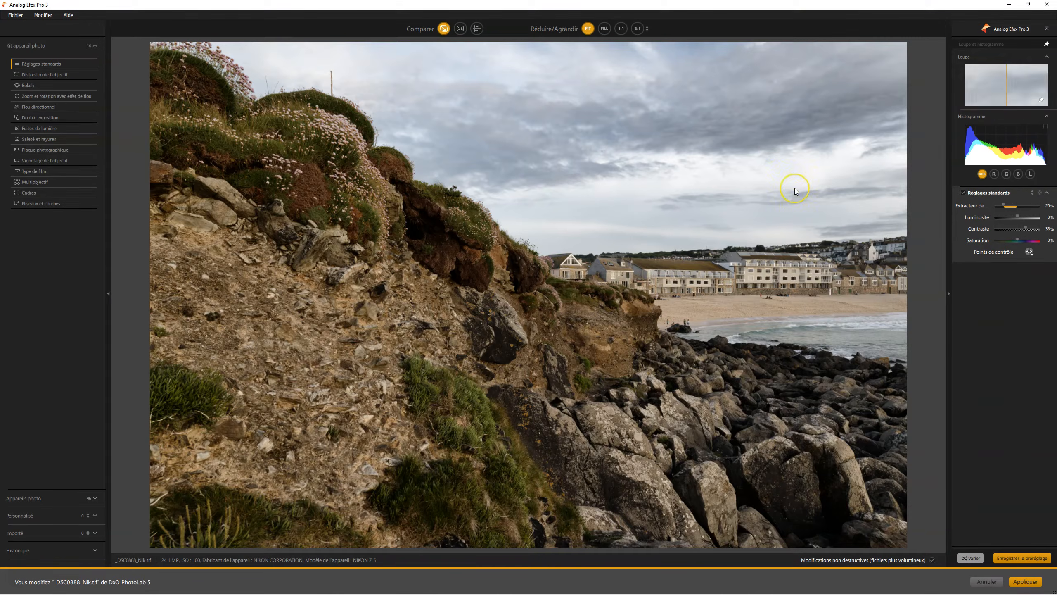
left_click(794, 189)
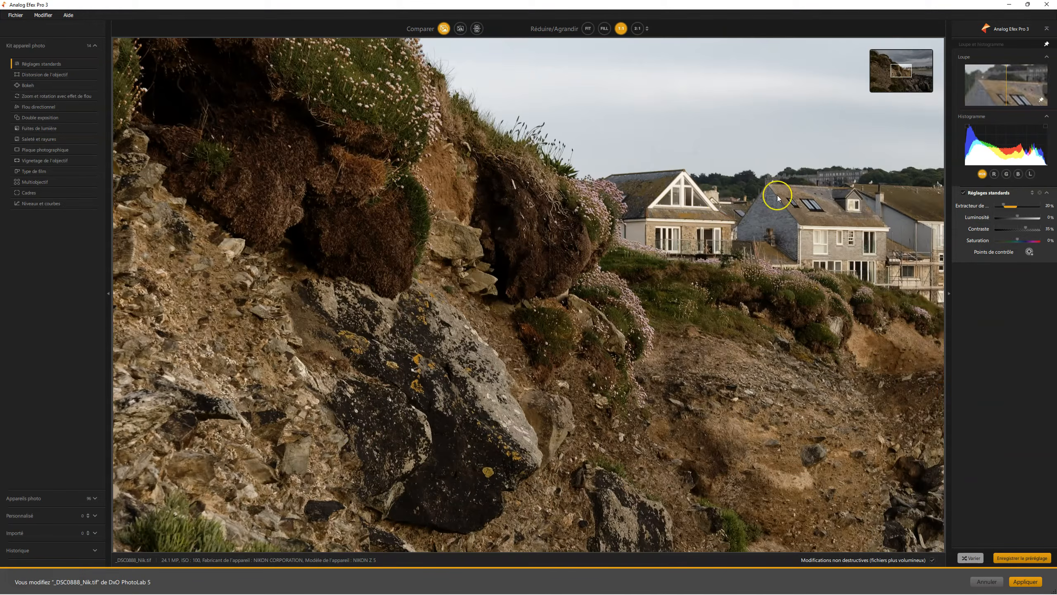
left_click(705, 225)
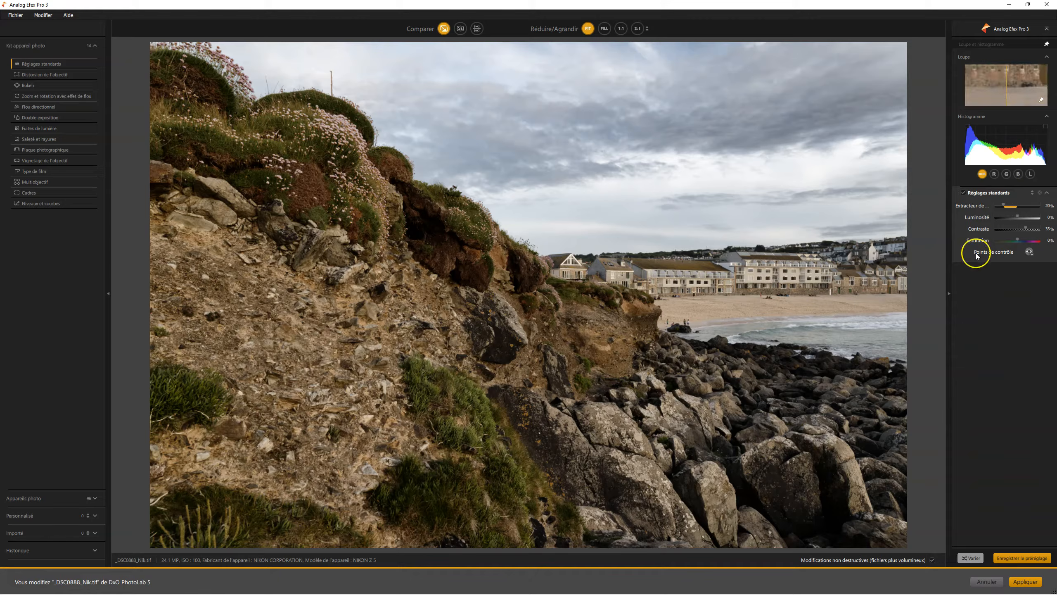
- Turn the Réglages standards effect off to examine the unedited photo, and turn it back on
left_click(964, 193)
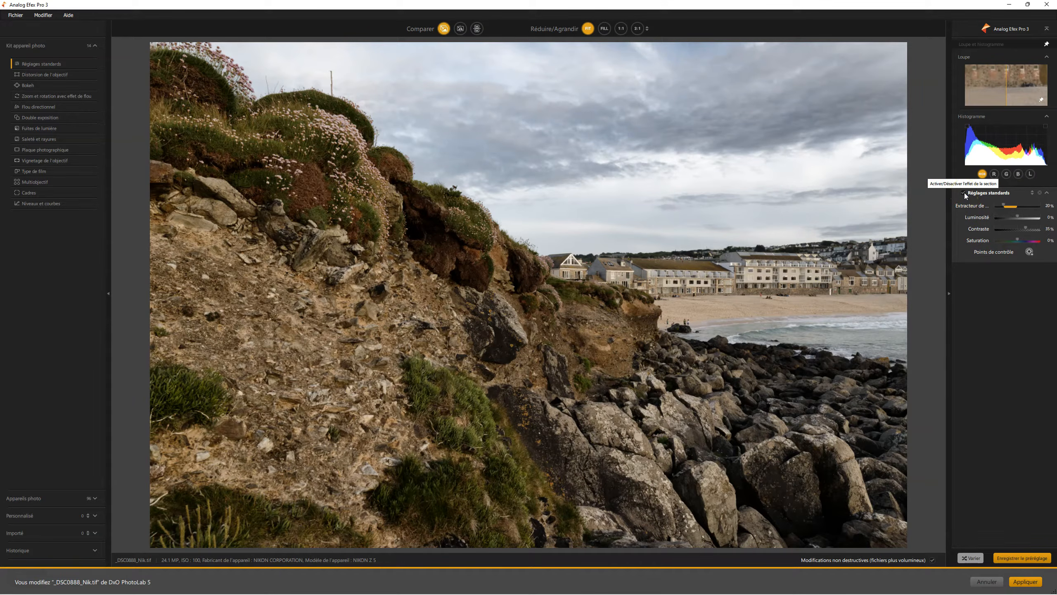
left_click(602, 433)
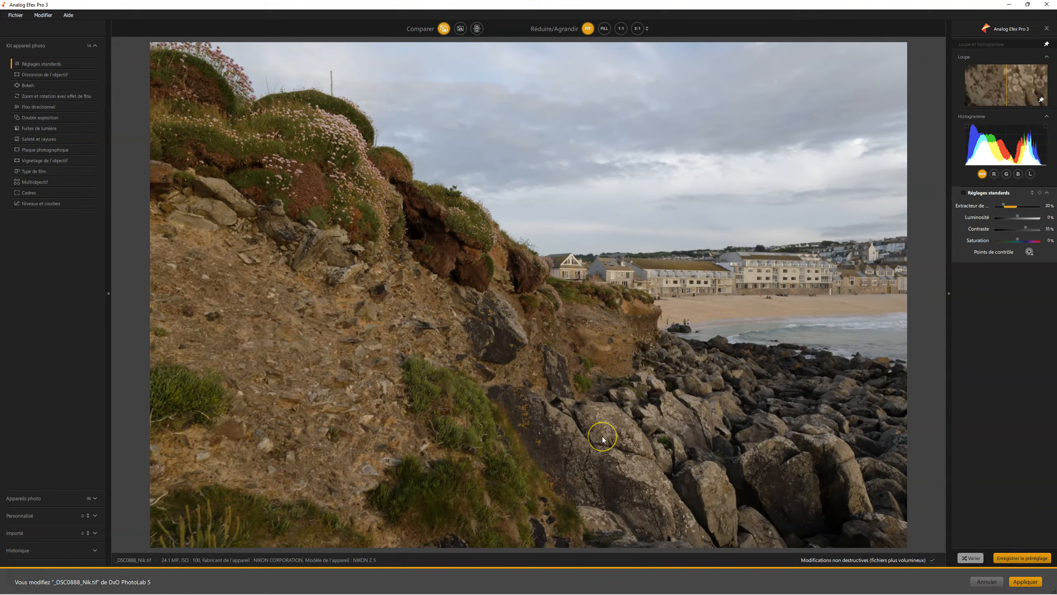
left_click(603, 395)
left_click(603, 394)
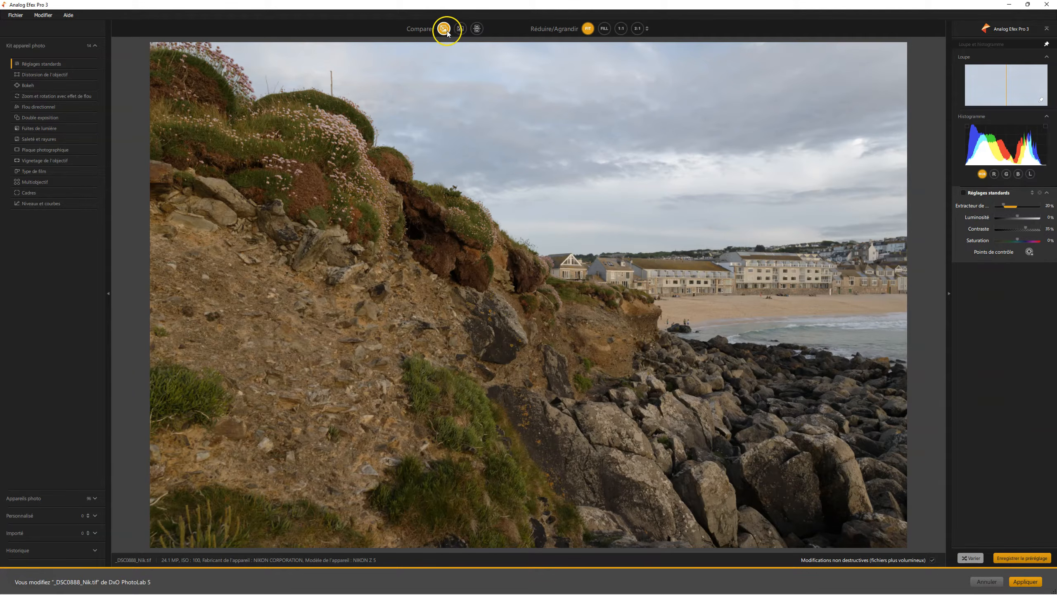
left_click(963, 193)
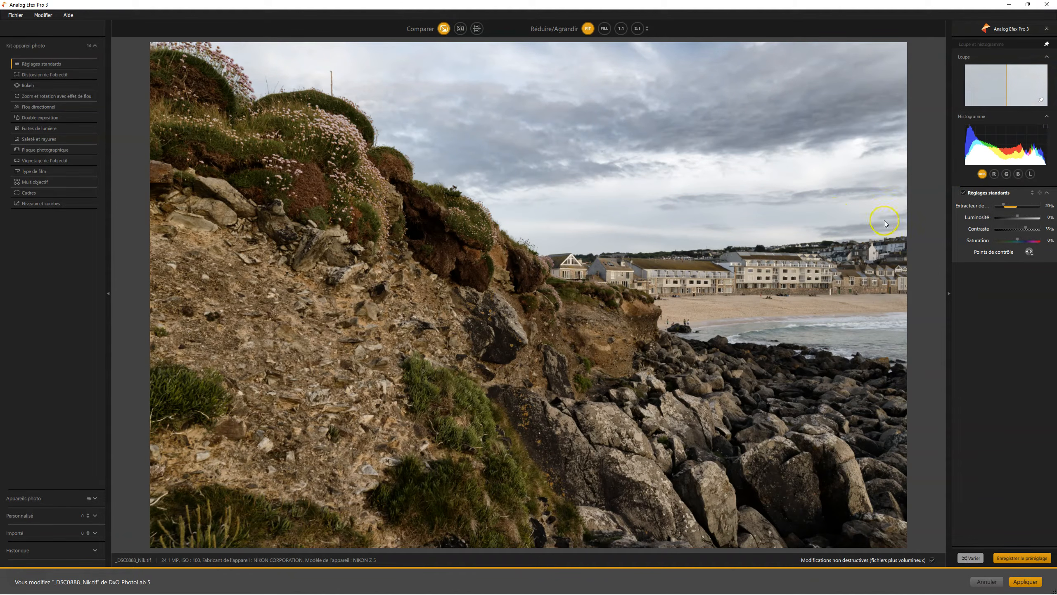
- Compare the edited photo with the original in the single-image view and in the split view with its divider
left_click(444, 29)
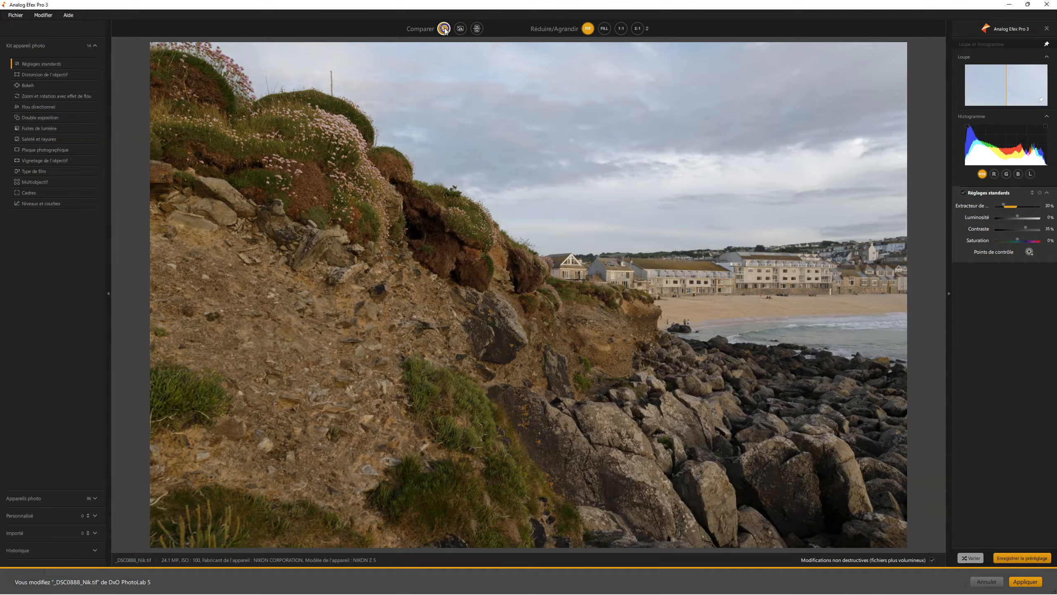
left_click(460, 29)
mouse_move(529, 285)
left_mouse_down()
mouse_move(576, 286)
mouse_move(302, 288)
mouse_move(535, 288)
mouse_move(512, 143)
mouse_move(482, 134)
mouse_move(521, 276)
left_mouse_up()
left_click(537, 305)
left_click(537, 276)
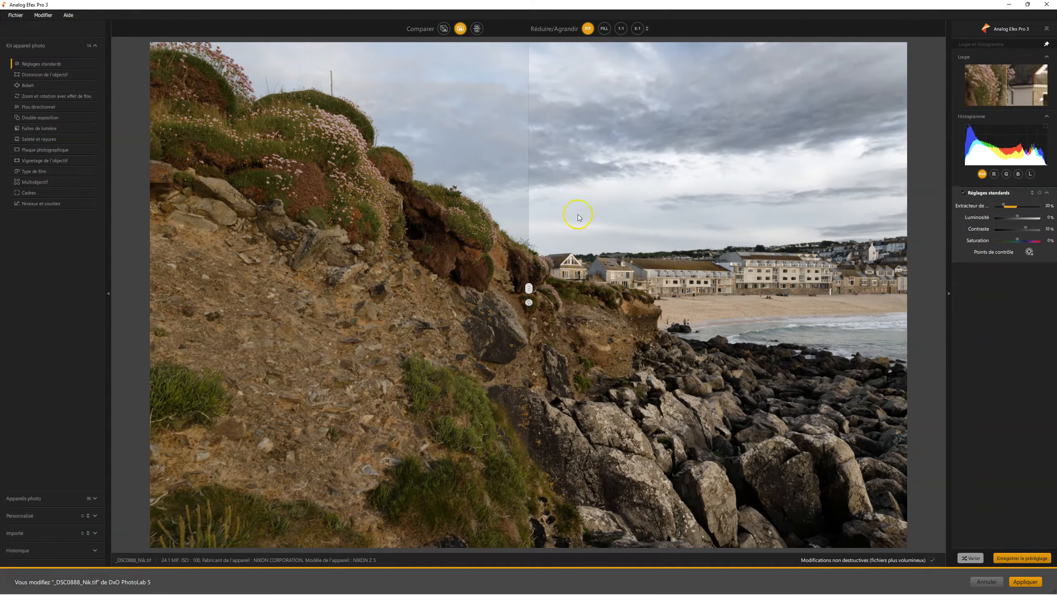
- Compare the original and edited photos as two images, switch their layout to side by side, and return to the single-image view
left_click(479, 30)
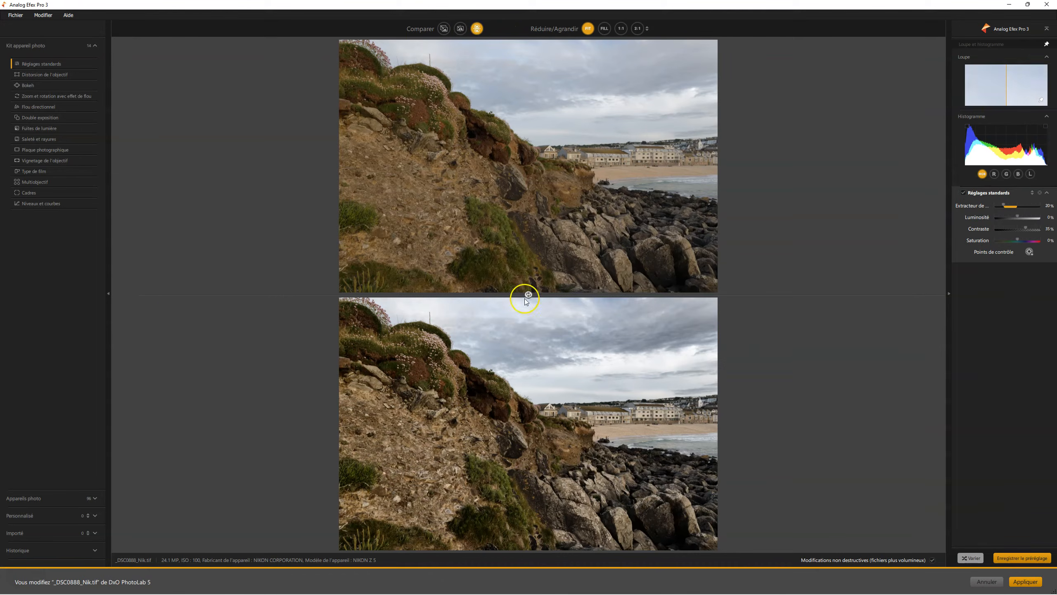
left_click(527, 295)
left_click(528, 295)
left_click(529, 295)
left_click(529, 295)
left_click(528, 295)
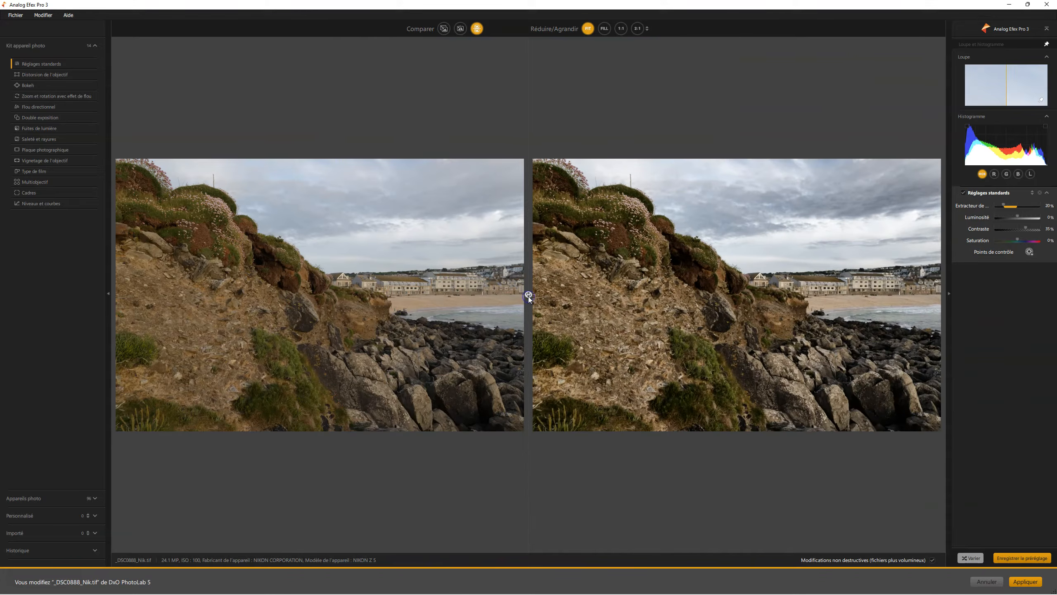
left_click(442, 30)
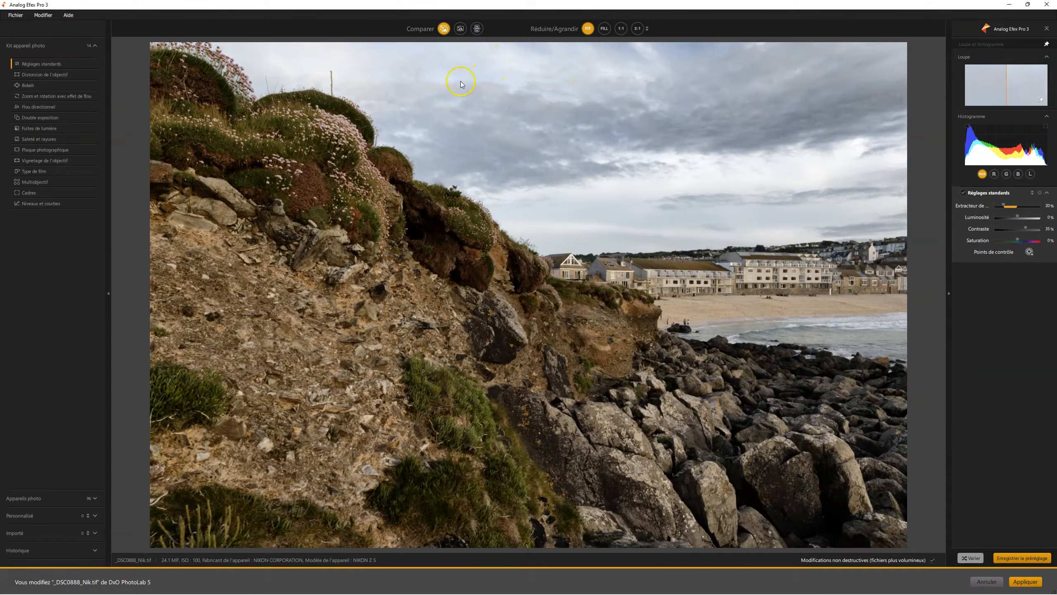
left_click(443, 34)
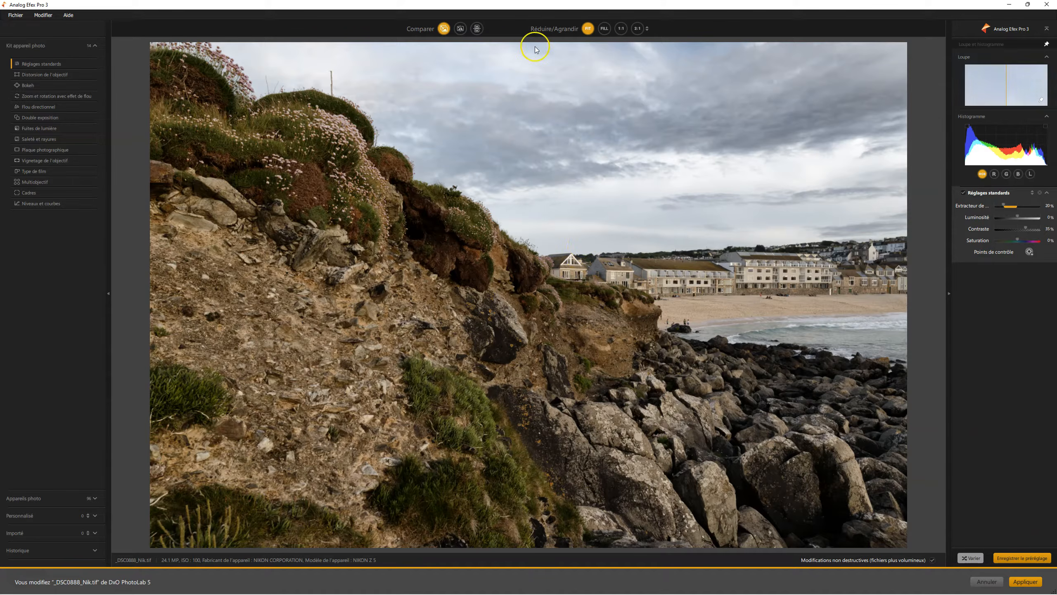
- Examine the photo at Fill, Fit and 1:1 zoom, and shift the 1:1 view slightly upward over the cliff
left_click(604, 28)
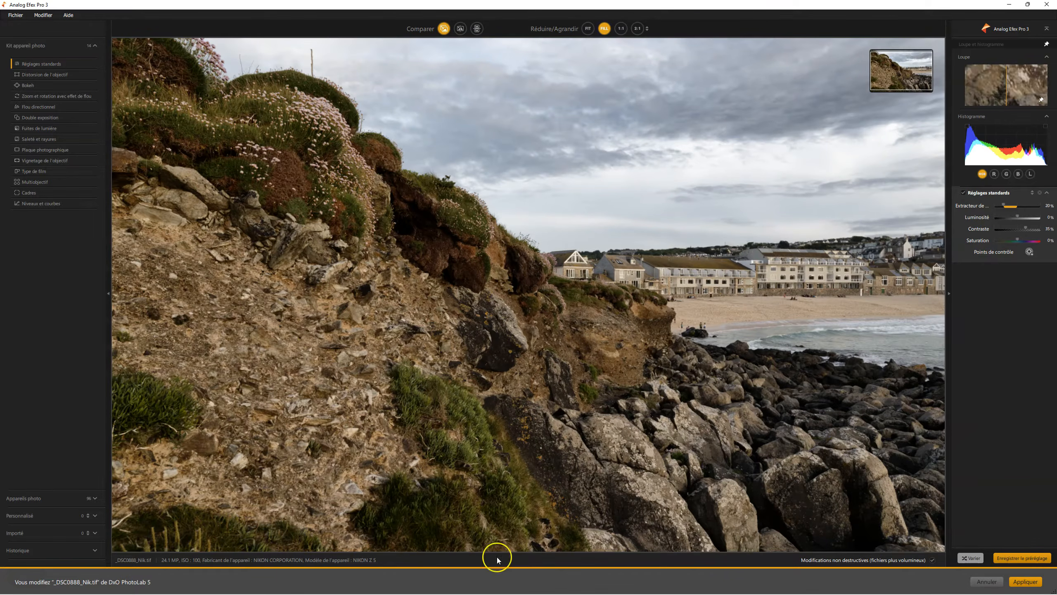
left_click(588, 29)
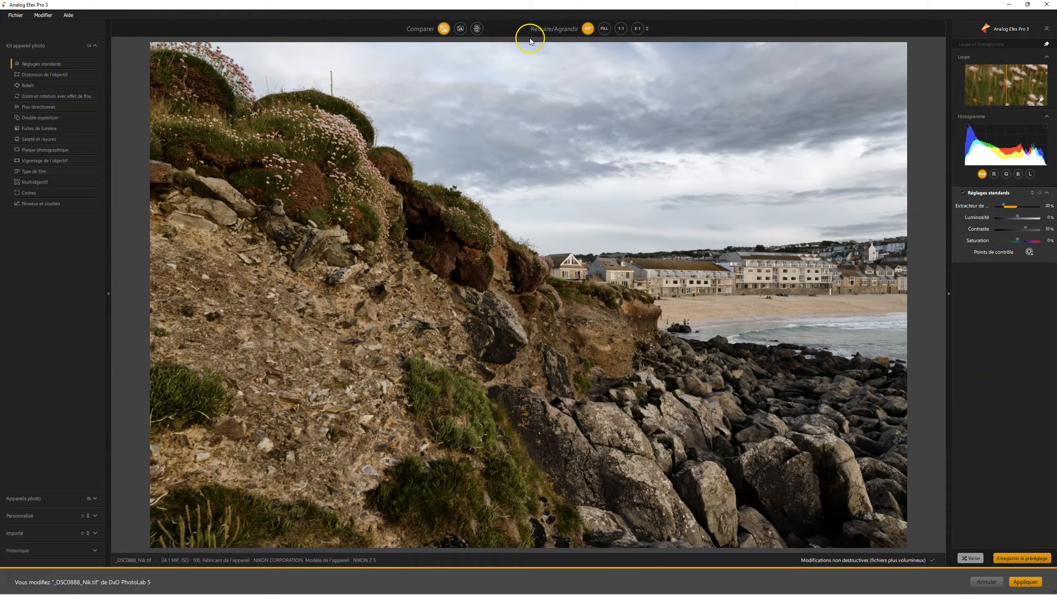
left_click(621, 28)
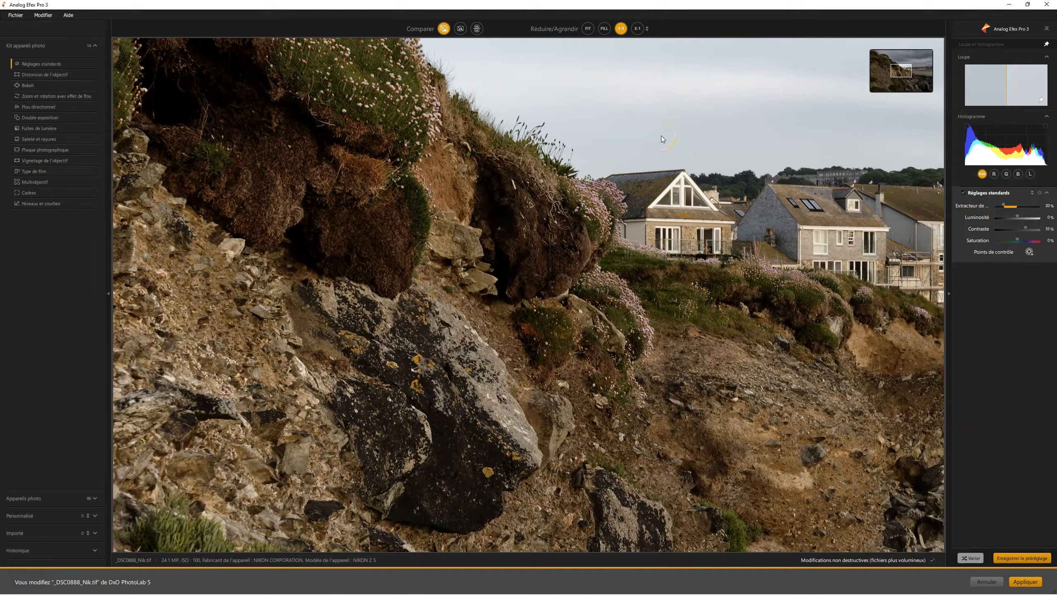
left_click(656, 94)
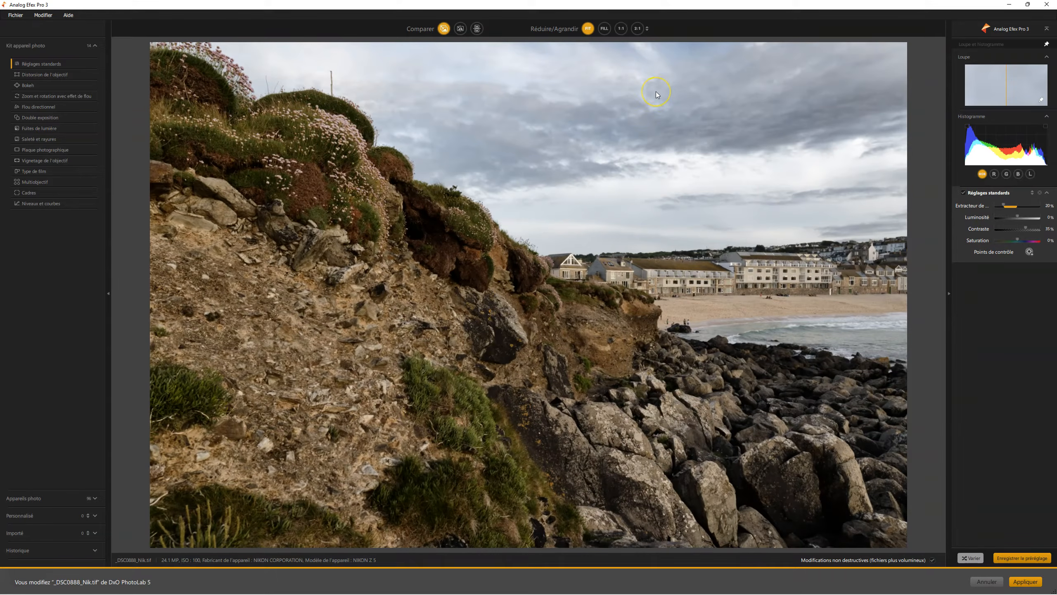
left_click(656, 93)
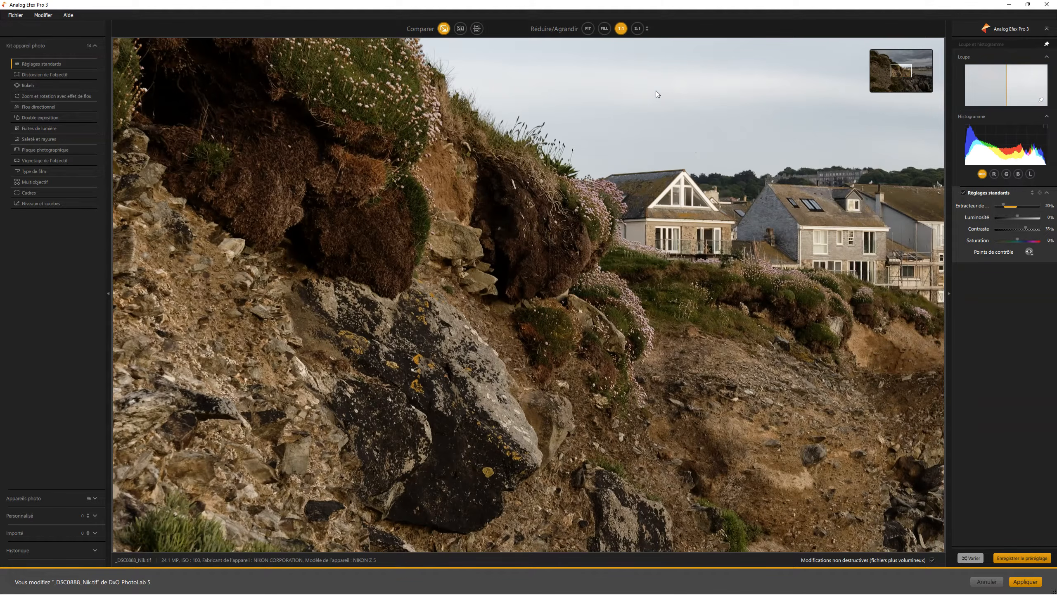
left_click_drag(903, 74, 900, 68)
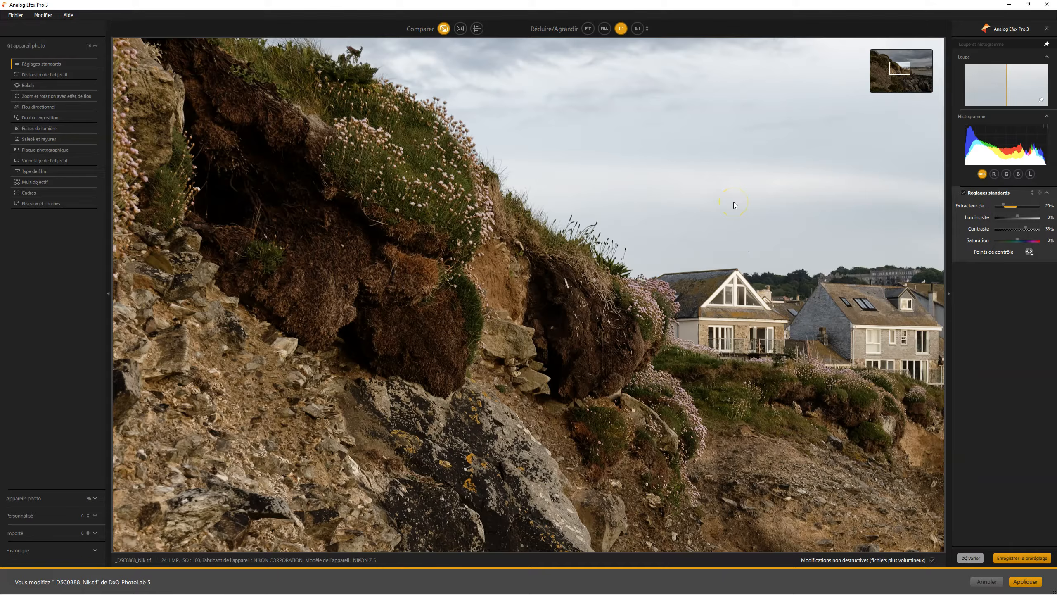
- Set the custom zoom ratio to 1:8 and compare it with the fitted view
left_click(637, 29)
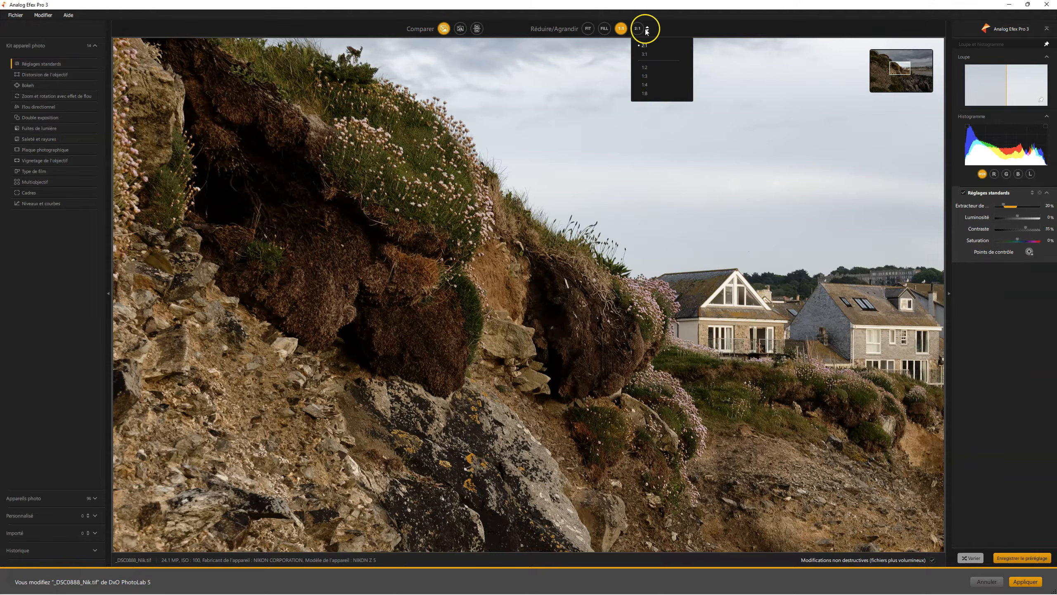
left_click(645, 94)
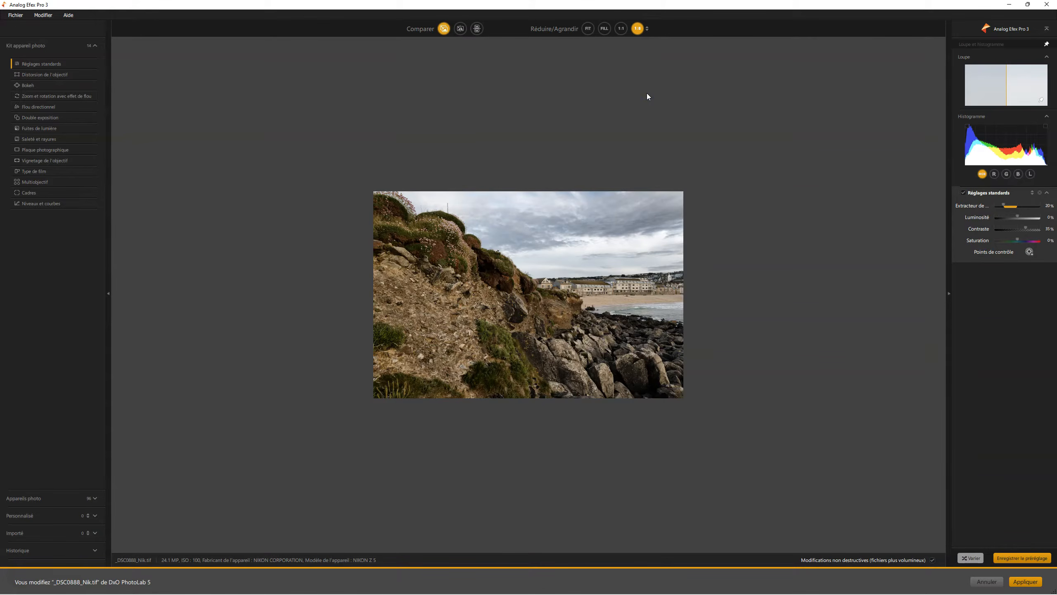
key("ctrl+0")
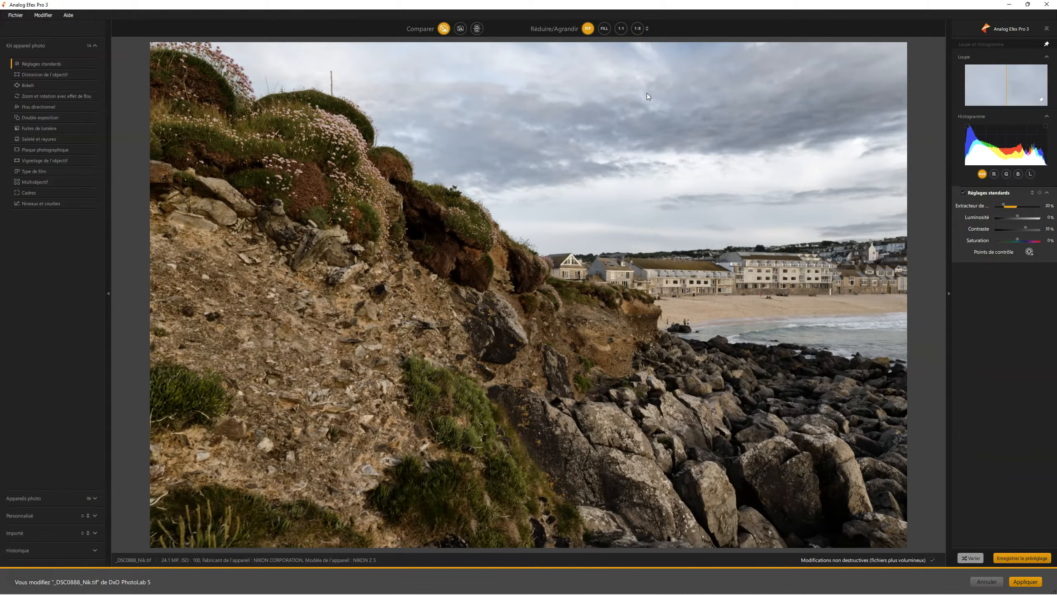
left_click(647, 92)
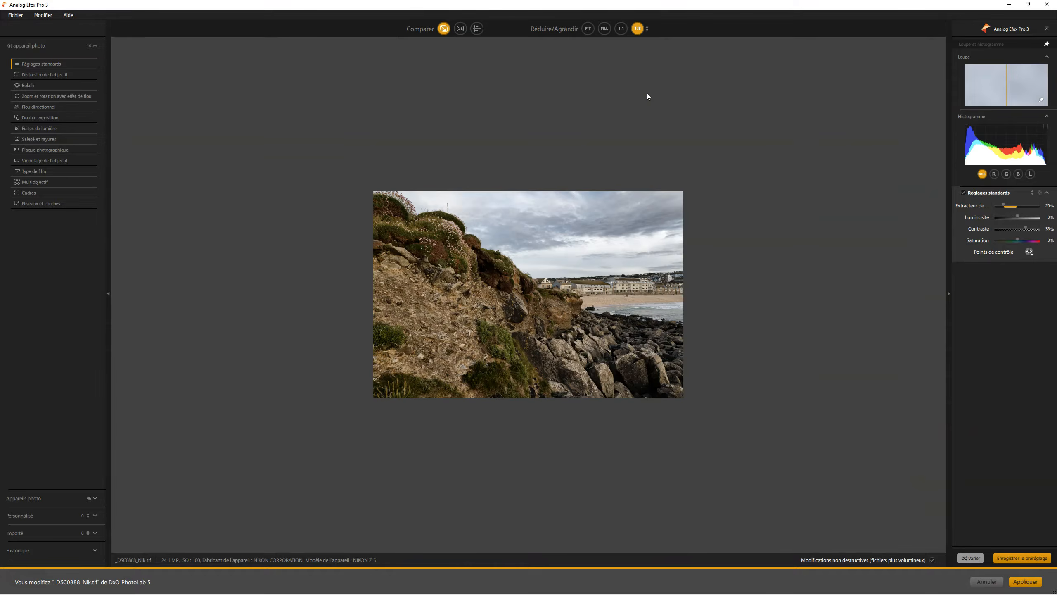
- Toggle the photo between 1:1 magnification and the fitted view, ending at the 1:8 zoom
left_click(621, 29)
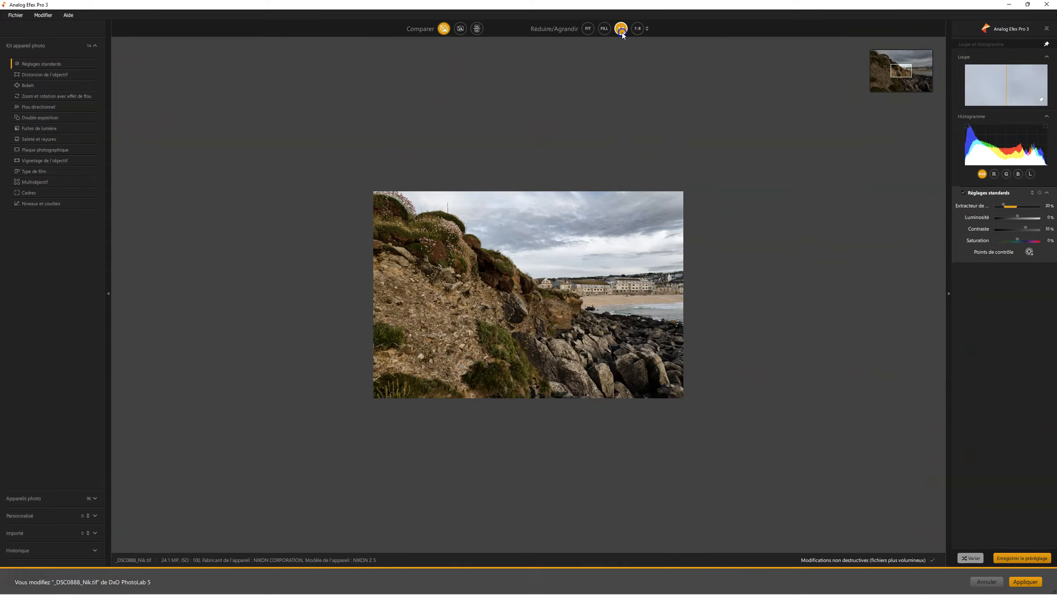
left_click(698, 98)
left_click(698, 97)
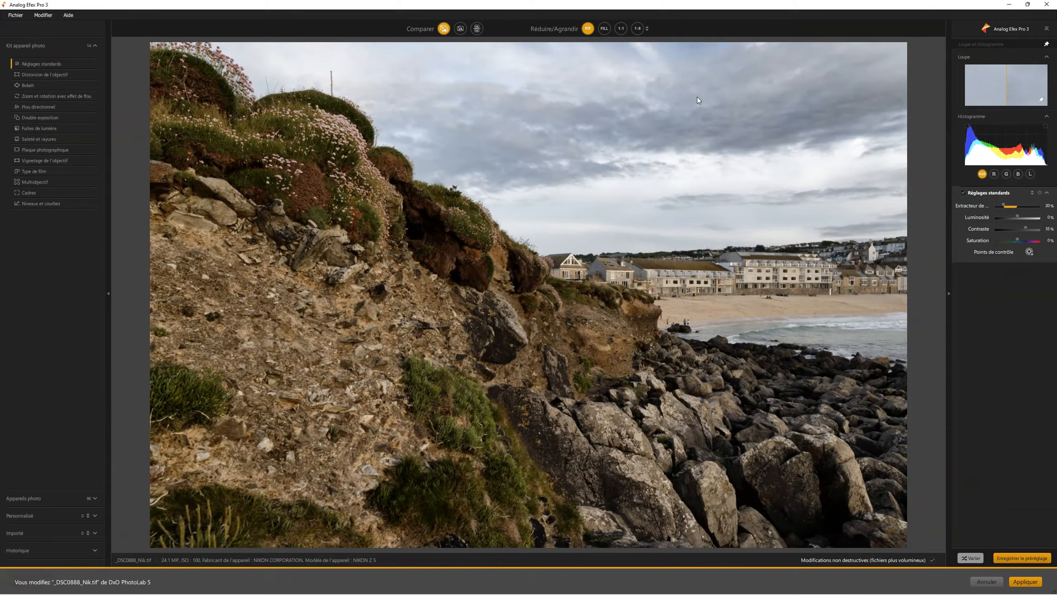
left_click(698, 97)
left_click(697, 97)
left_click(698, 98)
left_click(698, 97)
left_click(697, 97)
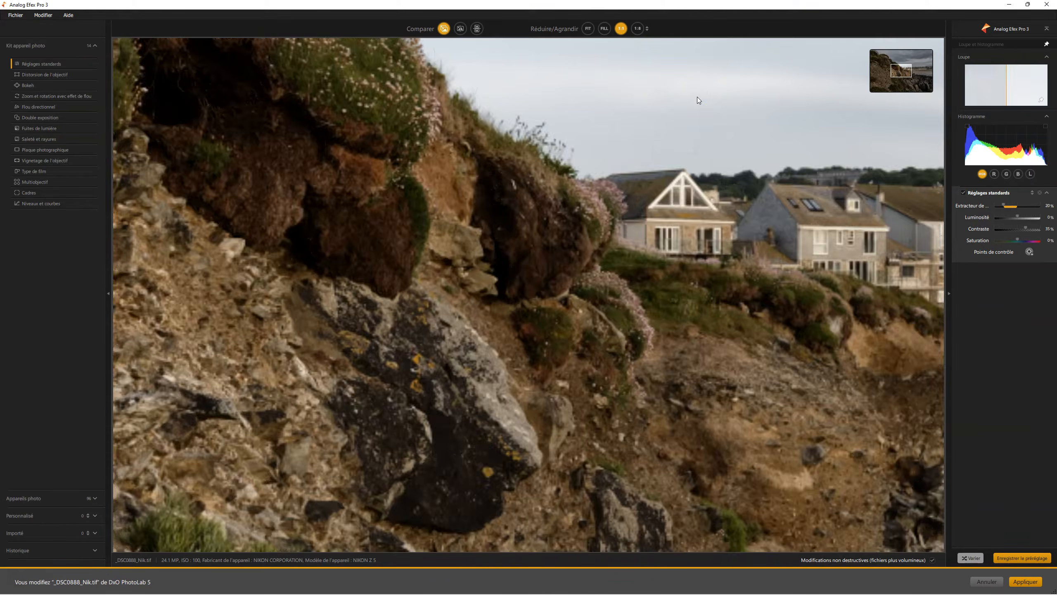
left_click(638, 28)
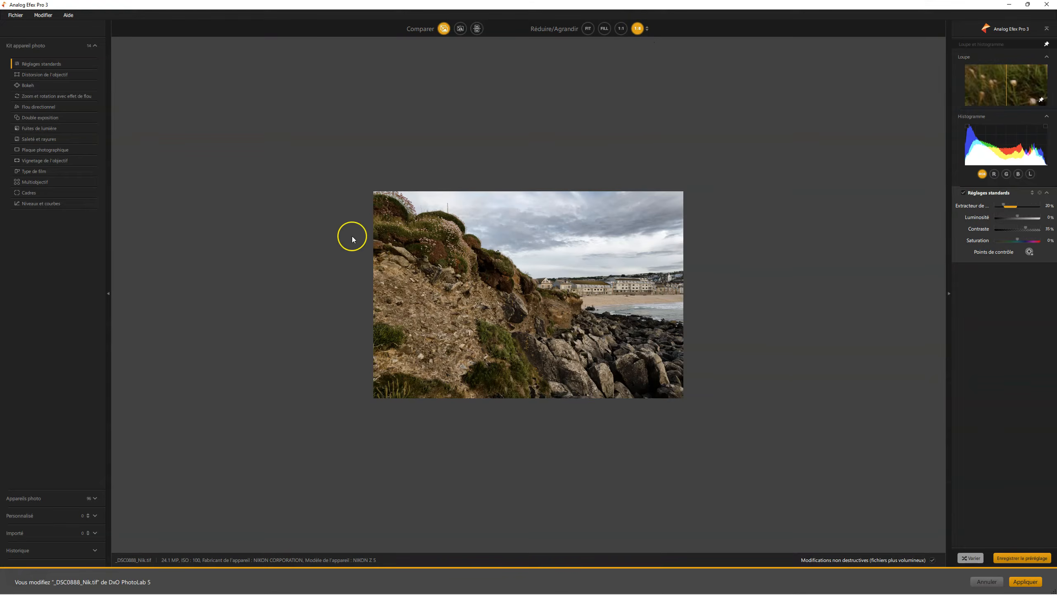
- Return the photo to the fitted view, inspect it again at 1:1 over the cliff and houses, and fit it once more
double_click(643, 144)
double_click(643, 144)
double_click(643, 144)
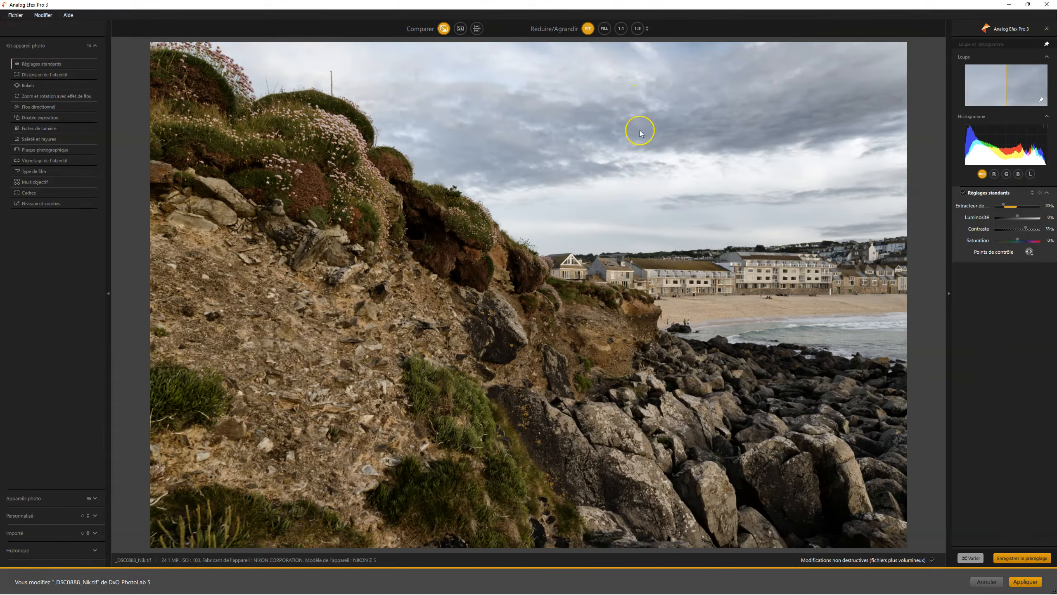
left_click(621, 29)
double_click(651, 63)
double_click(652, 65)
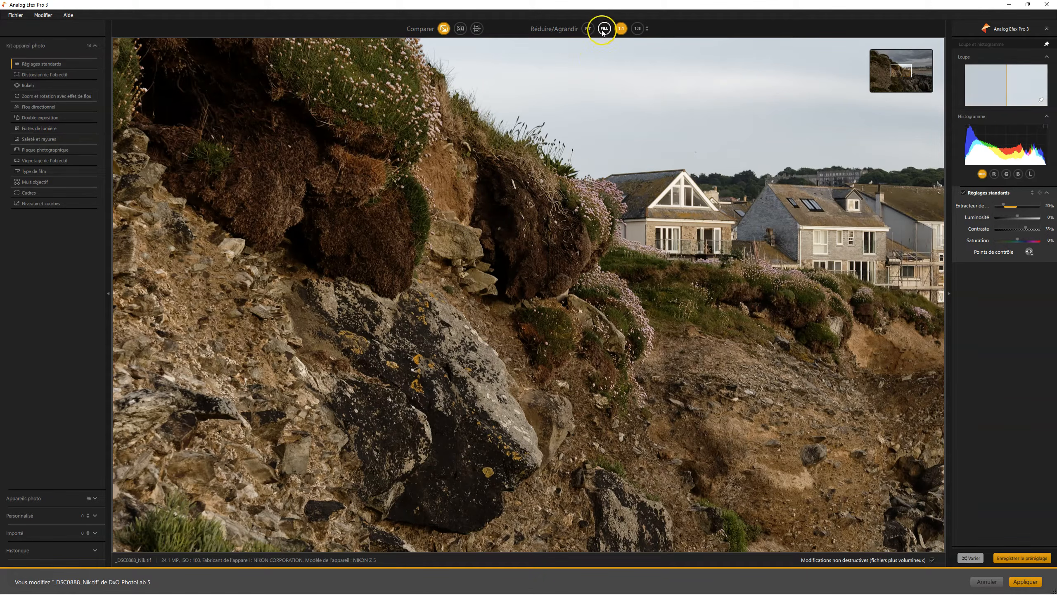
left_click(642, 141)
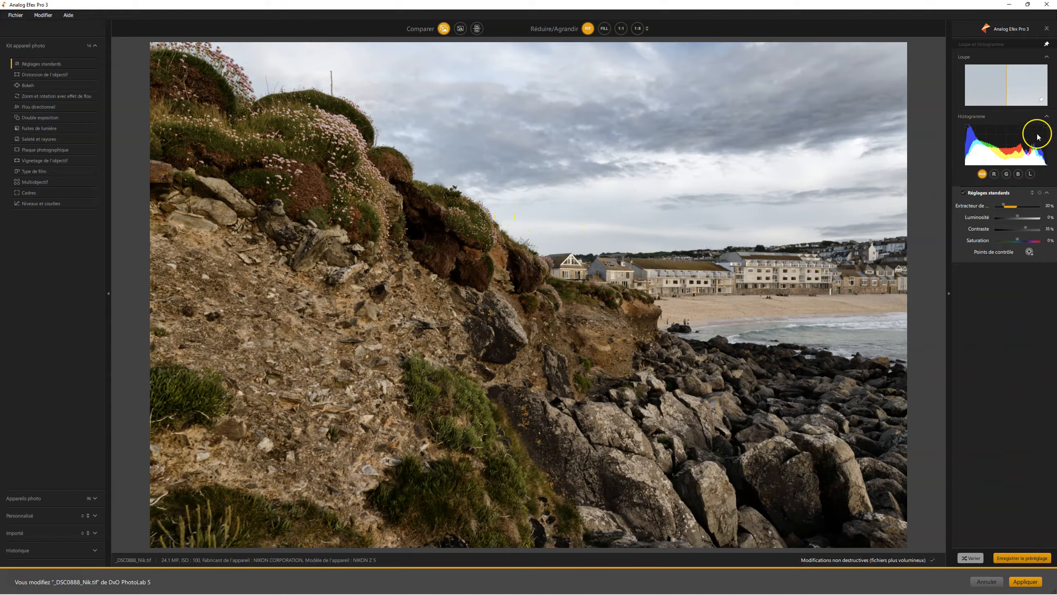
- Show the clipped tones on the photo and compare it with and without the standard adjustments
left_click(967, 126)
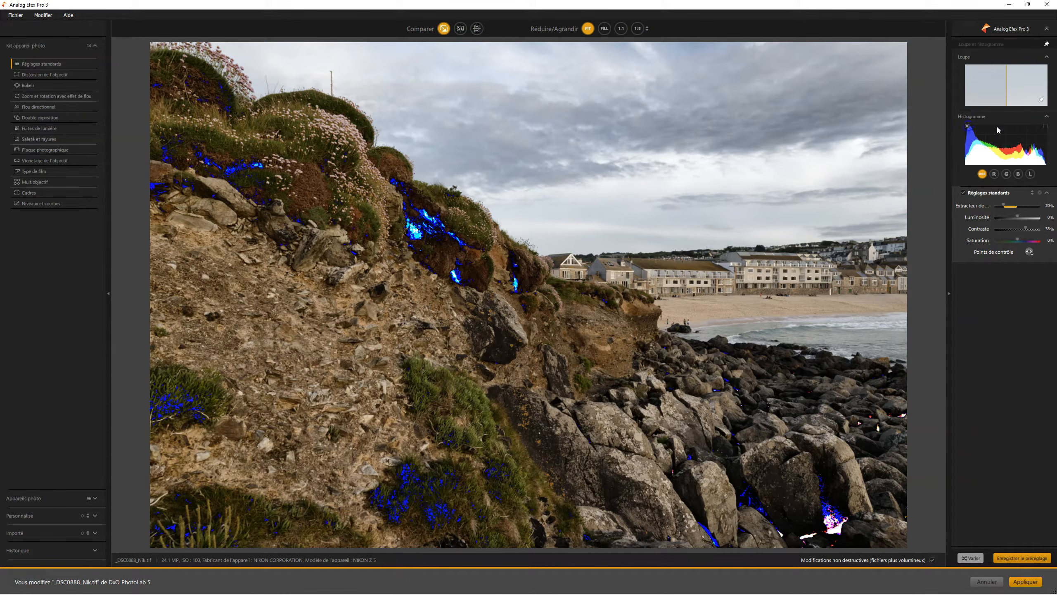
left_click(964, 193)
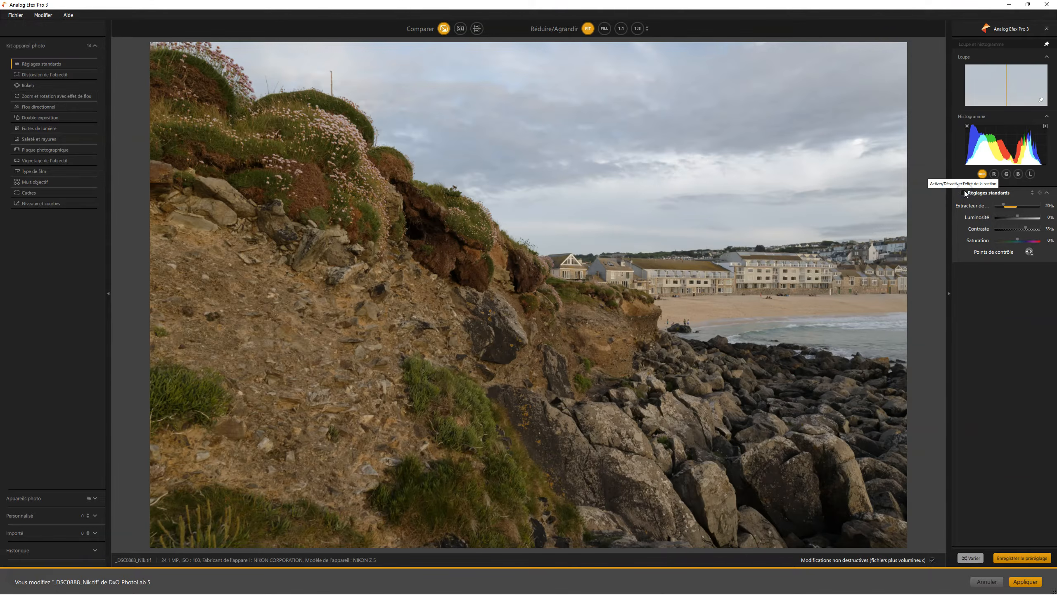
left_click(965, 193)
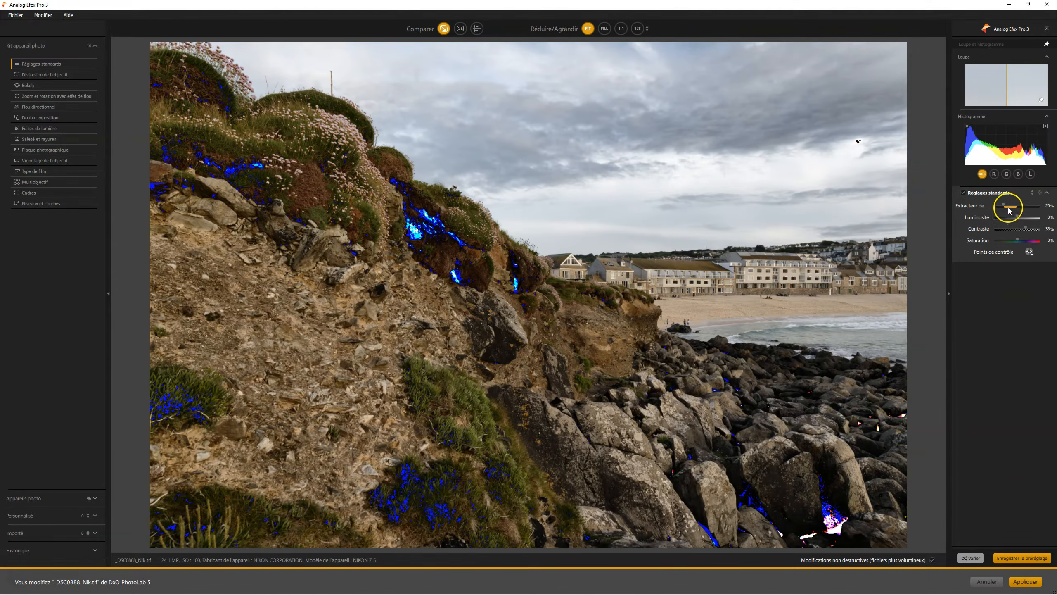
- In the standard adjustments, set detail extraction to 13%, brightness to 6%, contrast to 15% and saturation to -31%, comparing with the effect switched off
mouse_move(1006, 206)
left_mouse_down()
mouse_move(984, 206)
mouse_move(1002, 206)
left_mouse_up()
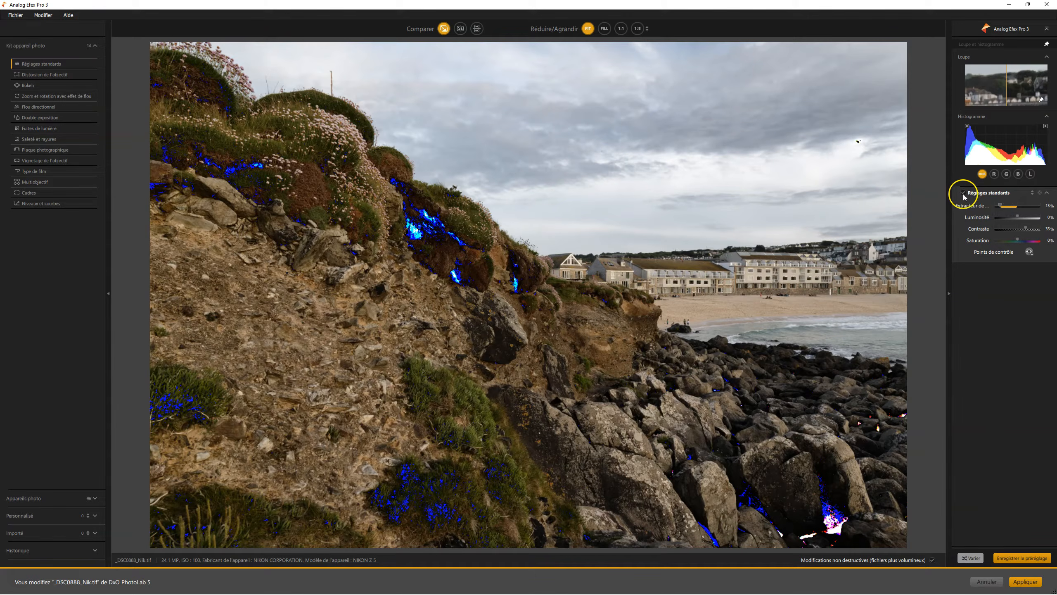
left_click(963, 193)
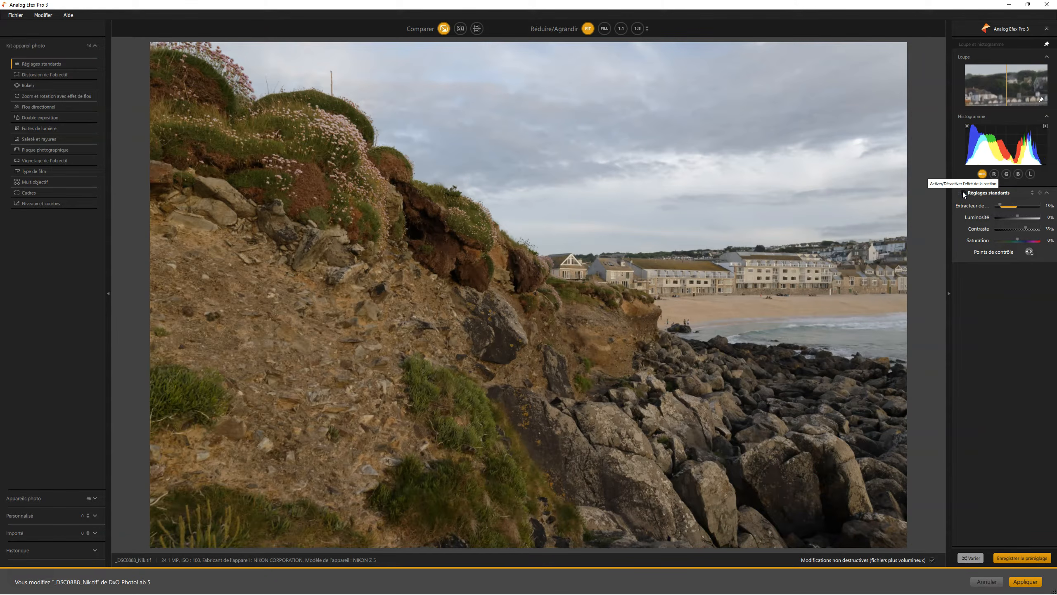
left_click(963, 192)
mouse_move(1017, 216)
left_mouse_down()
mouse_move(1028, 214)
mouse_move(1019, 229)
mouse_move(1019, 216)
left_mouse_up()
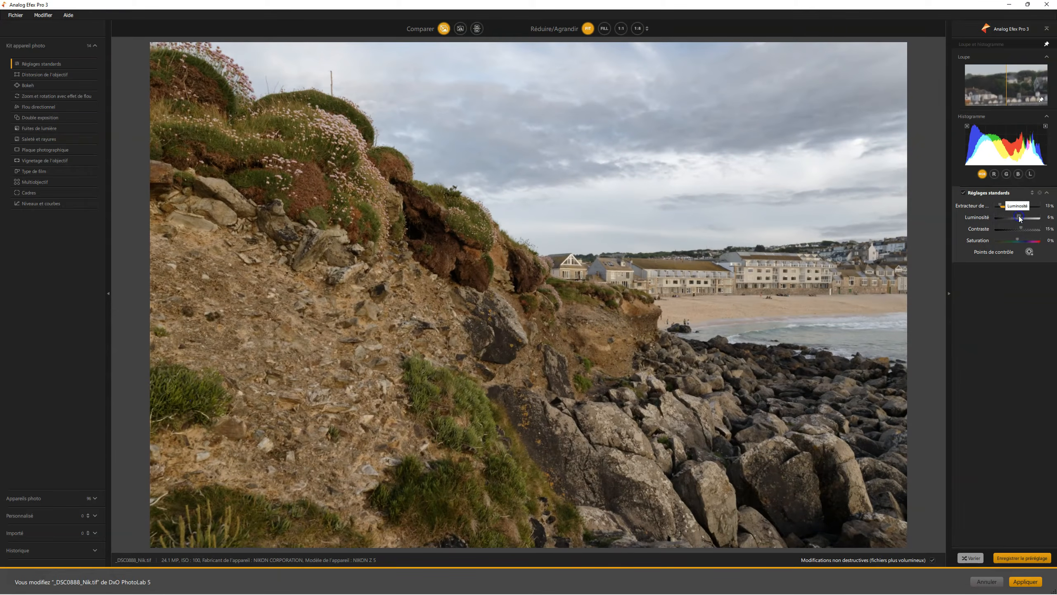
left_click_drag(1011, 240, 1011, 239)
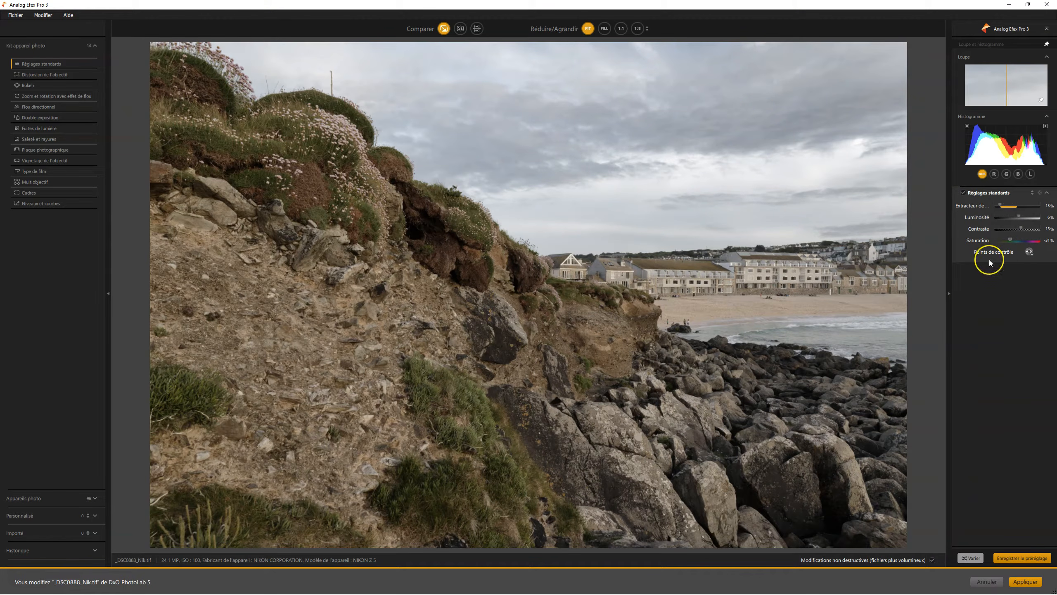
- Switch off the standard adjustments and examine the green, blue and luminance histograms before returning to RGB
left_click(964, 192)
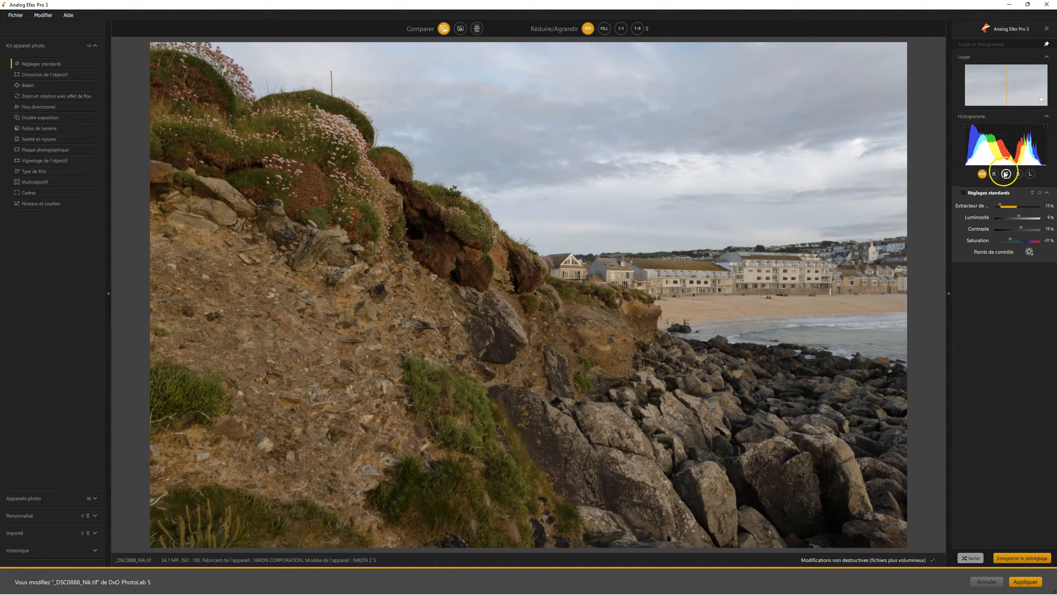
left_click(1003, 147)
left_click(1003, 146)
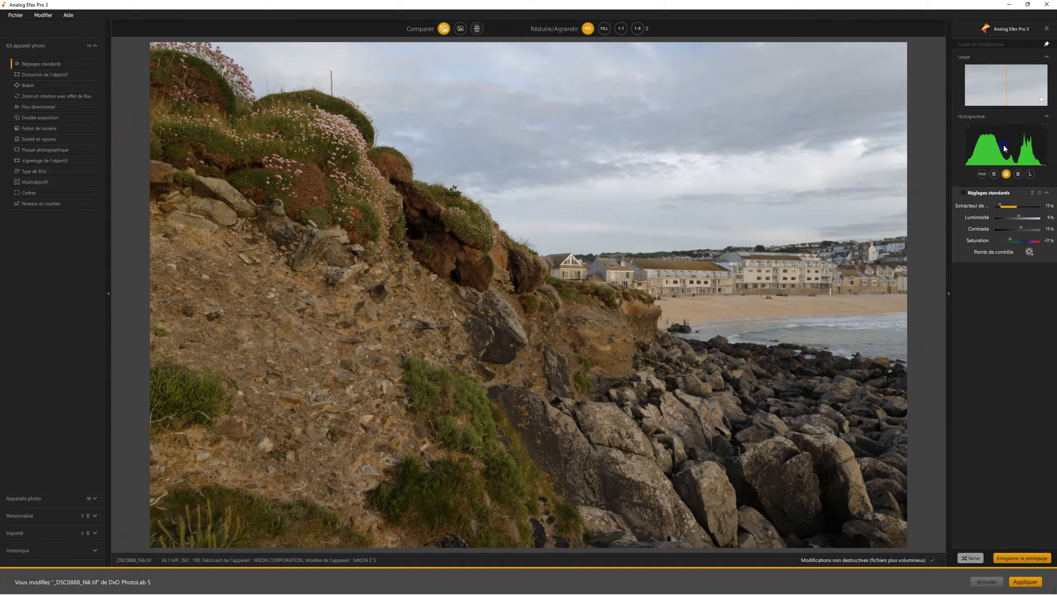
left_click(1003, 147)
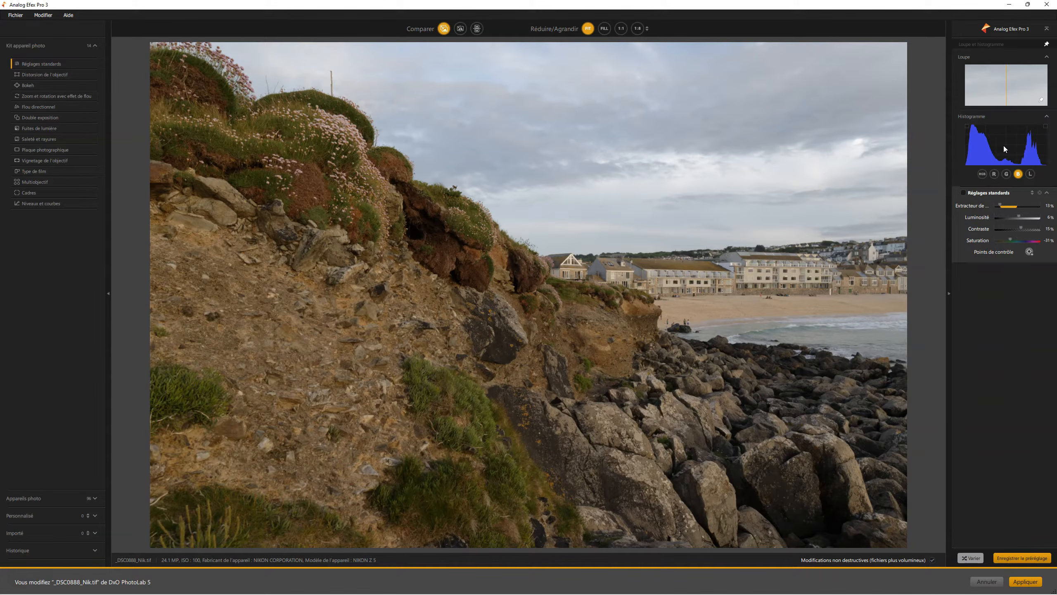
left_click(1003, 146)
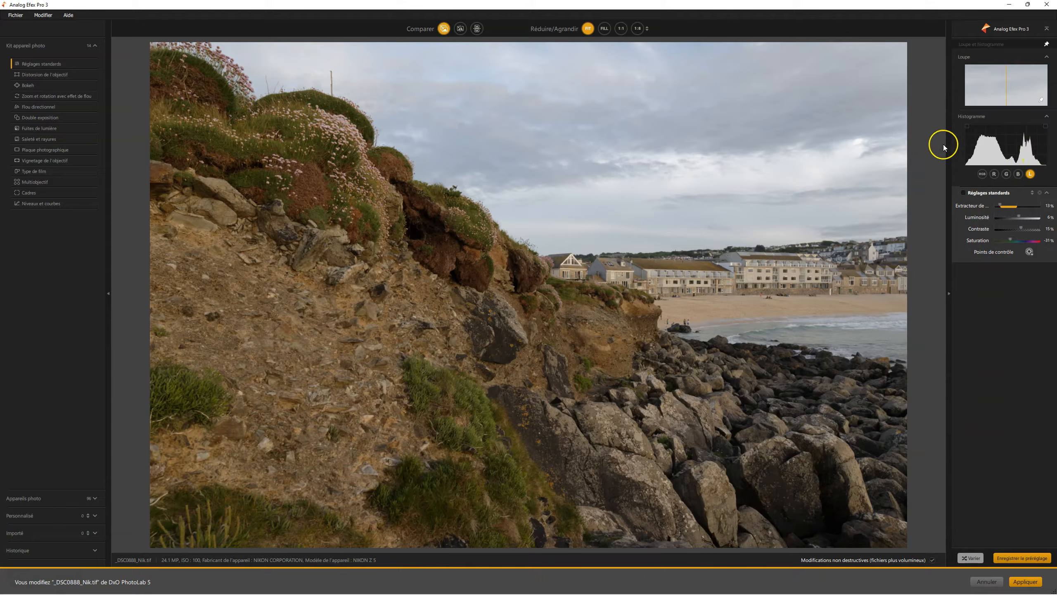
left_click(982, 174)
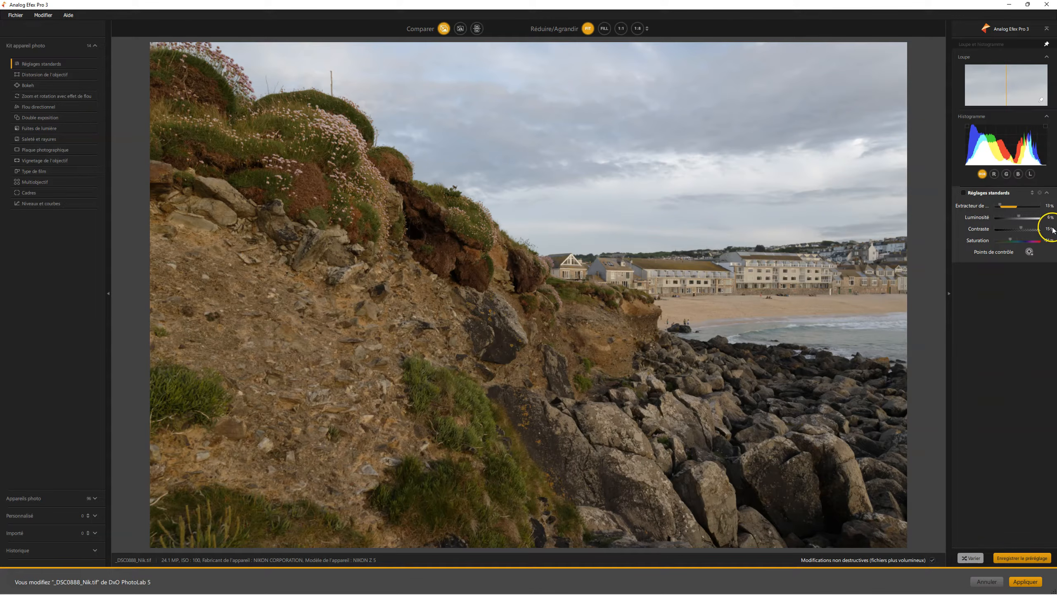
- Cycle the histogram through red, green, blue, luminance and RGB, and switch the standard adjustments back on
left_click(993, 174)
left_click(1006, 174)
left_click(1017, 174)
left_click(1030, 174)
left_click(978, 174)
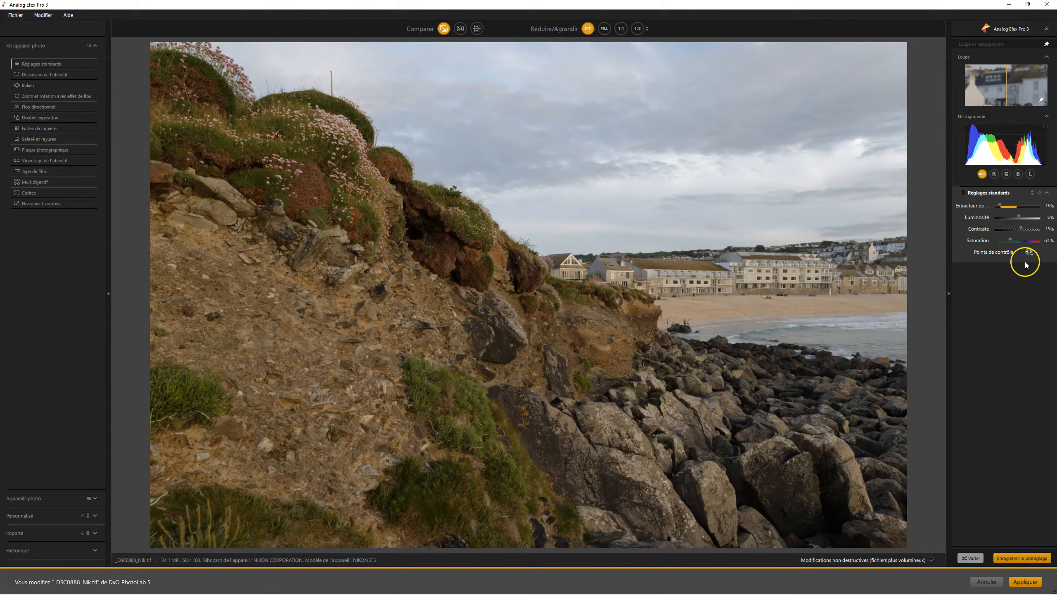
left_click(962, 194)
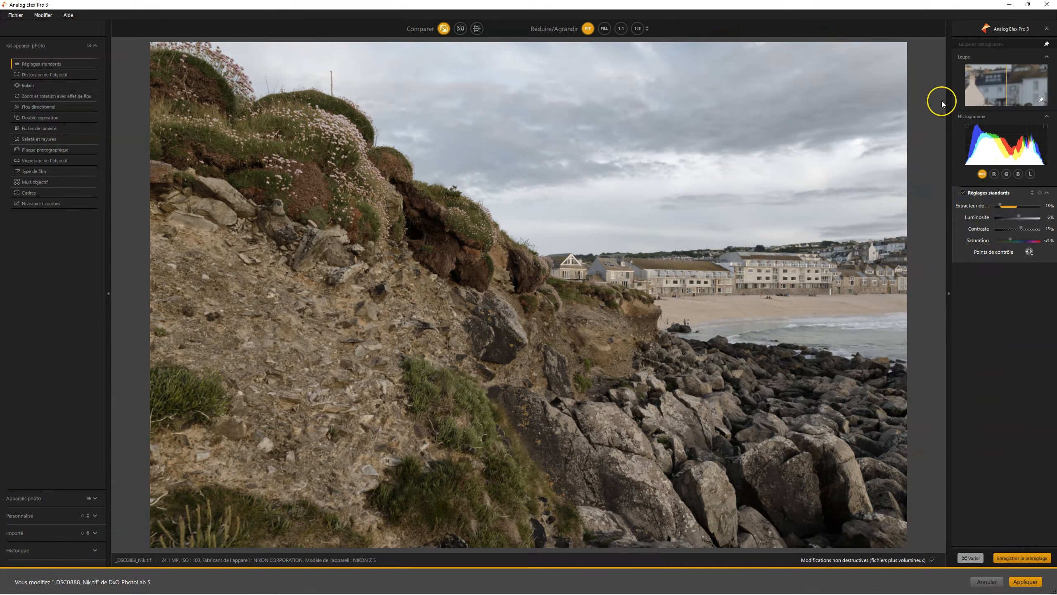
- Add a control point on the rocky cliff face and enlarge its area of effect
left_click(1029, 252)
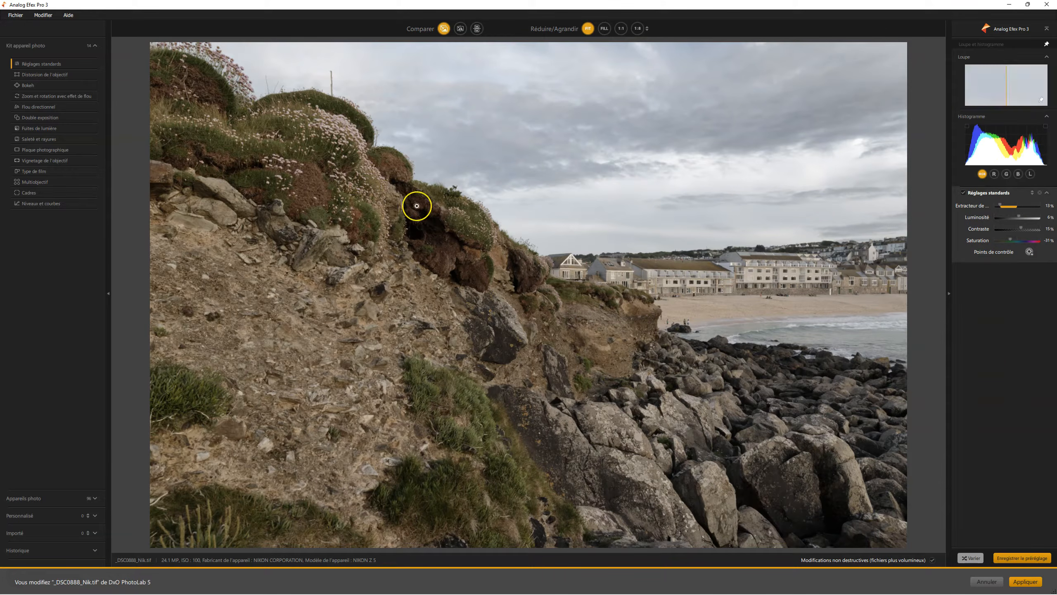
left_click(386, 226)
left_click_drag(386, 226, 369, 310)
left_click_drag(463, 305, 521, 304)
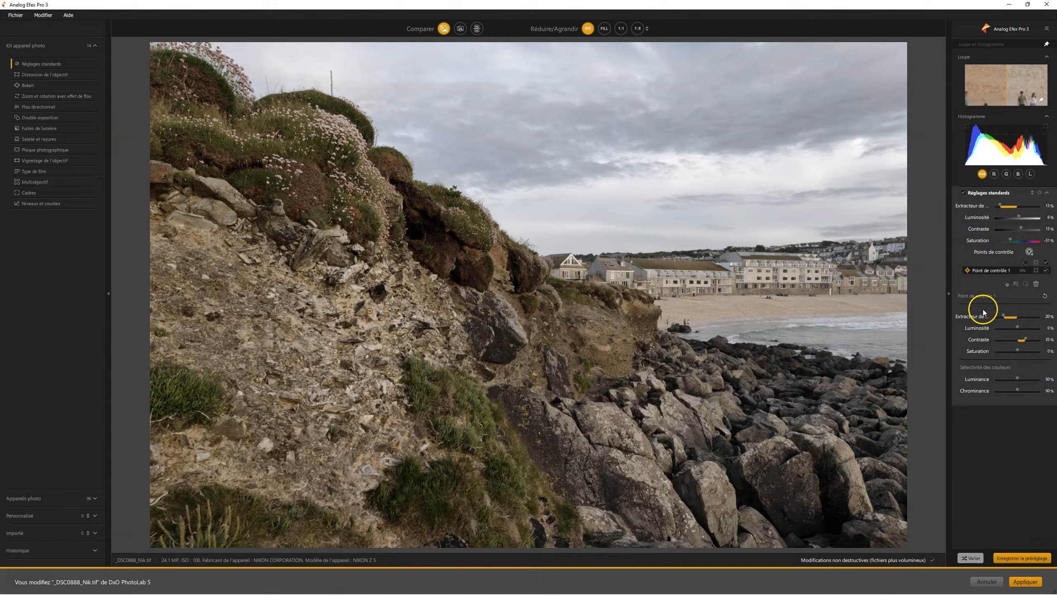
- Set global detail extraction to 27%, brightness to 8% and contrast to 13%; shift the control point lower, with 25% detail extraction and -4% brightness
left_click_drag(998, 204, 1018, 213)
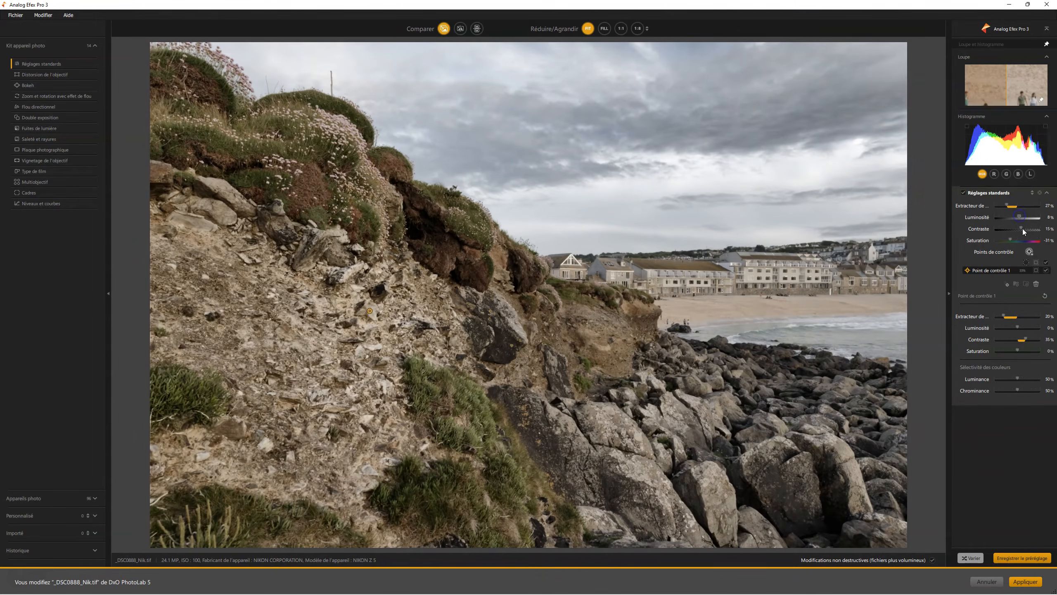
left_click_drag(369, 310, 352, 331)
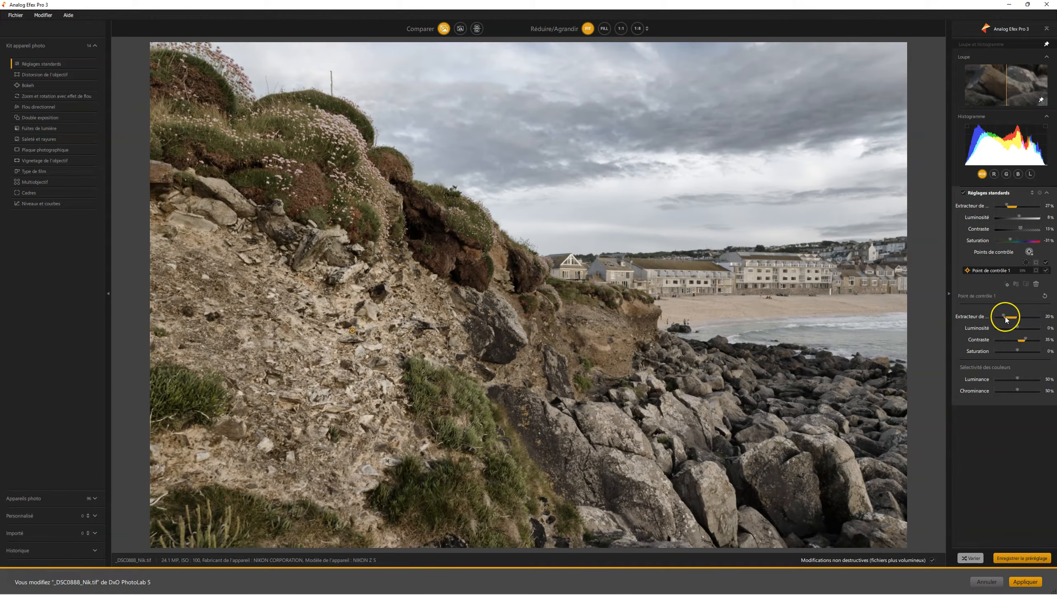
mouse_move(1002, 314)
left_mouse_down()
mouse_move(1025, 326)
mouse_move(1017, 328)
left_mouse_up()
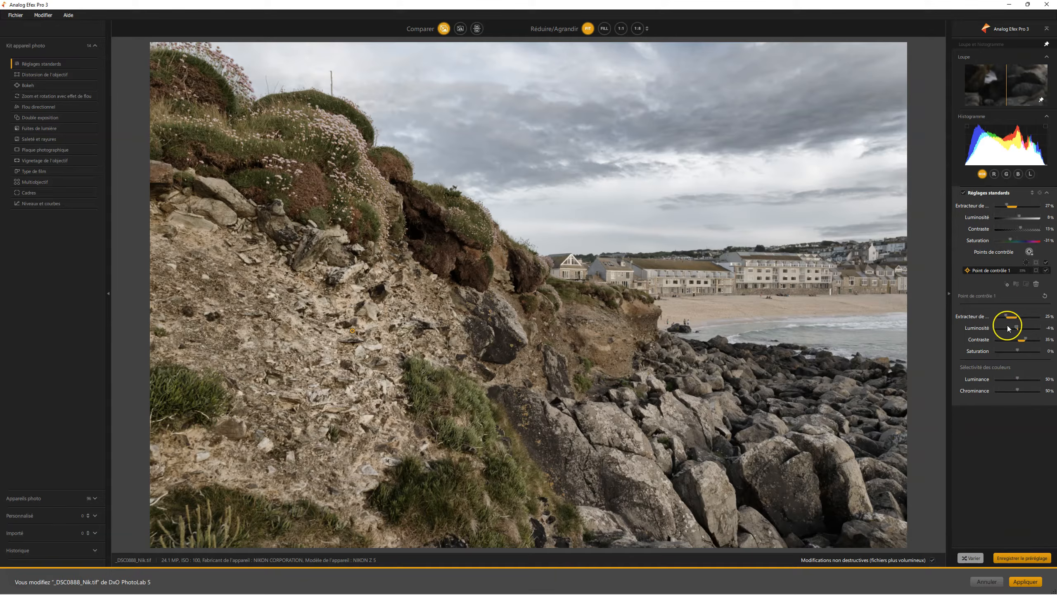
- With the cliff control point's mask shown, set its luminance selectivity to 54% and chrominance to 49%, and hide the mask
left_click(1036, 270)
left_click(1018, 378)
mouse_move(1018, 380)
left_mouse_down()
mouse_move(1004, 380)
mouse_move(1015, 390)
mouse_move(1020, 379)
mouse_move(1017, 391)
left_mouse_up()
left_click(969, 395)
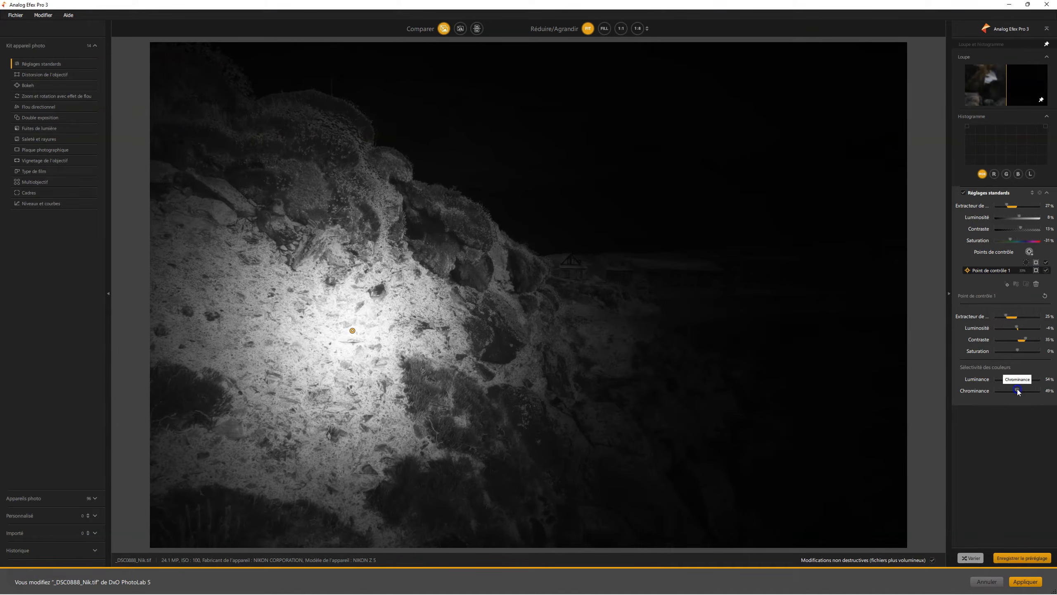
left_click(1036, 270)
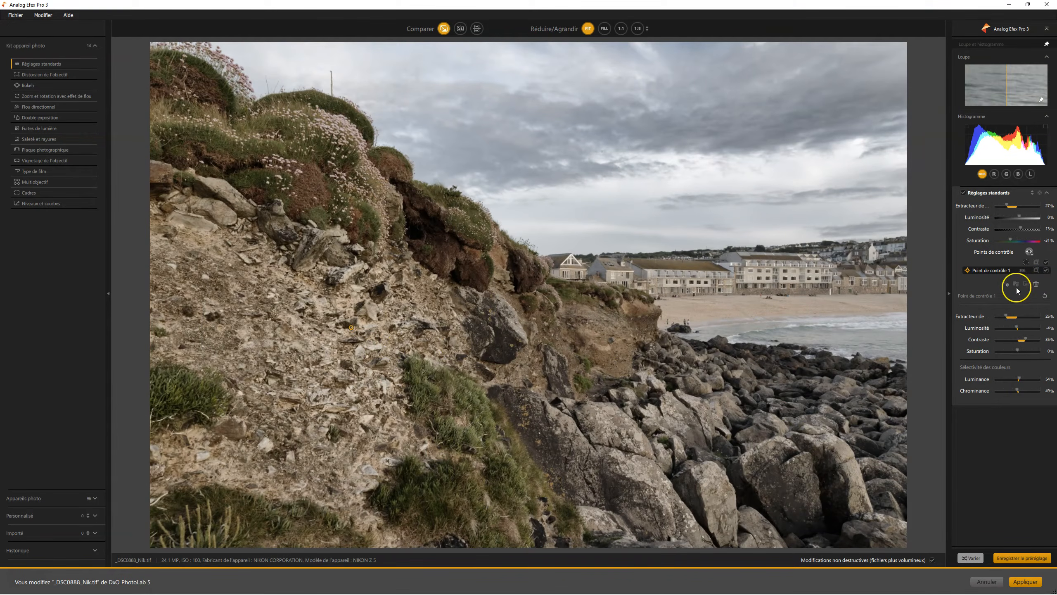
- Add a wide control point on the dark shoreline rocks, with detail extraction at 13% and brightness at -25%
left_click(1029, 251)
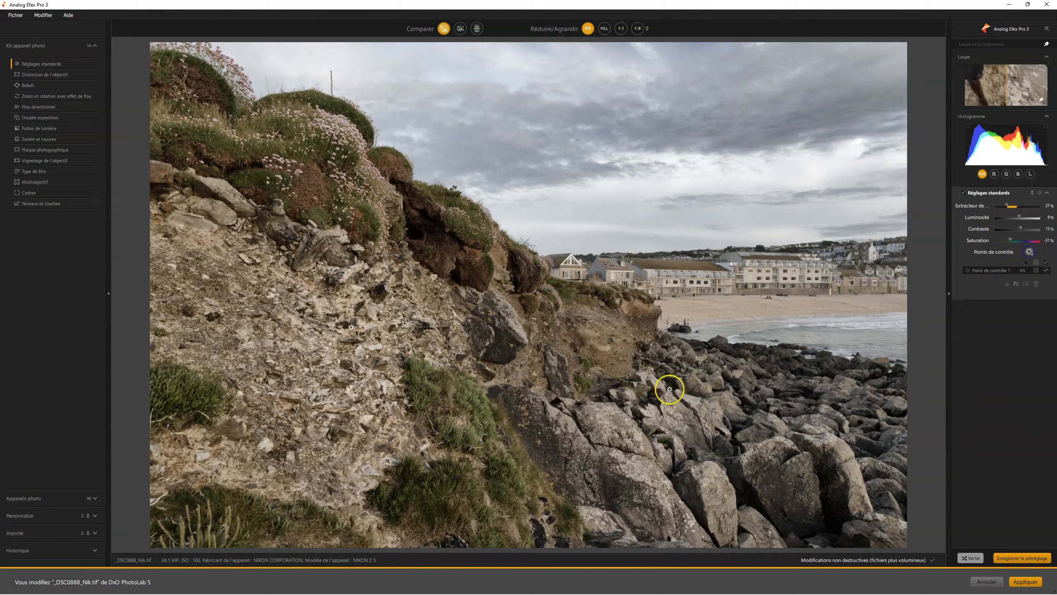
left_click(666, 363)
left_click_drag(754, 345, 897, 312)
left_click_drag(666, 363, 693, 417)
left_click_drag(1003, 324, 1015, 326)
mouse_move(1017, 336)
left_mouse_down()
mouse_move(1001, 335)
mouse_move(1013, 340)
left_mouse_up()
left_click(976, 442)
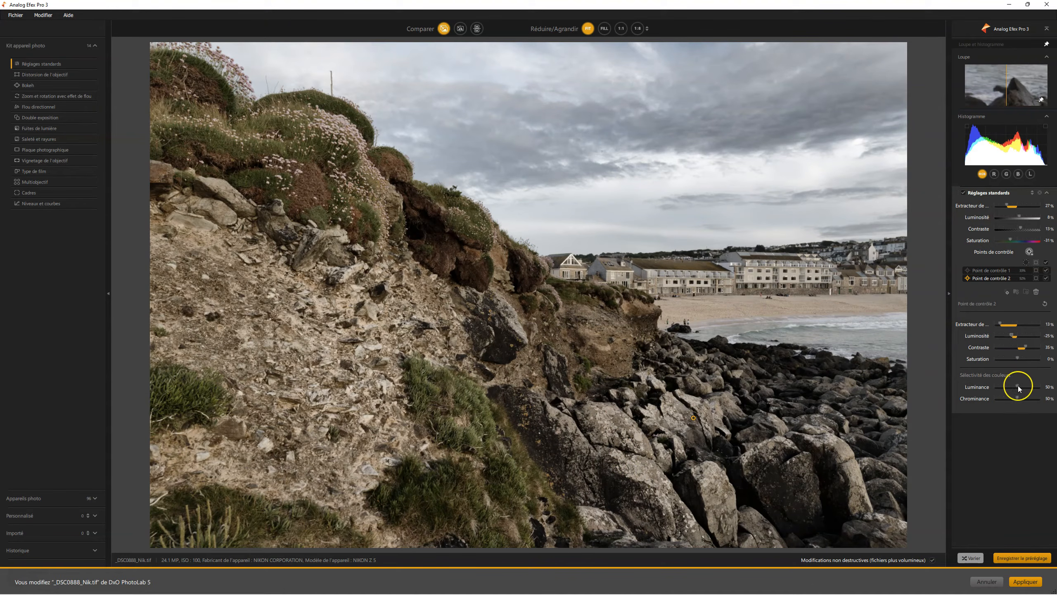
- Using its mask, set the shoreline control point's luminance selectivity to 66% and chrominance to 61%, and shrink its area to the nearby rocks
left_click(1035, 279)
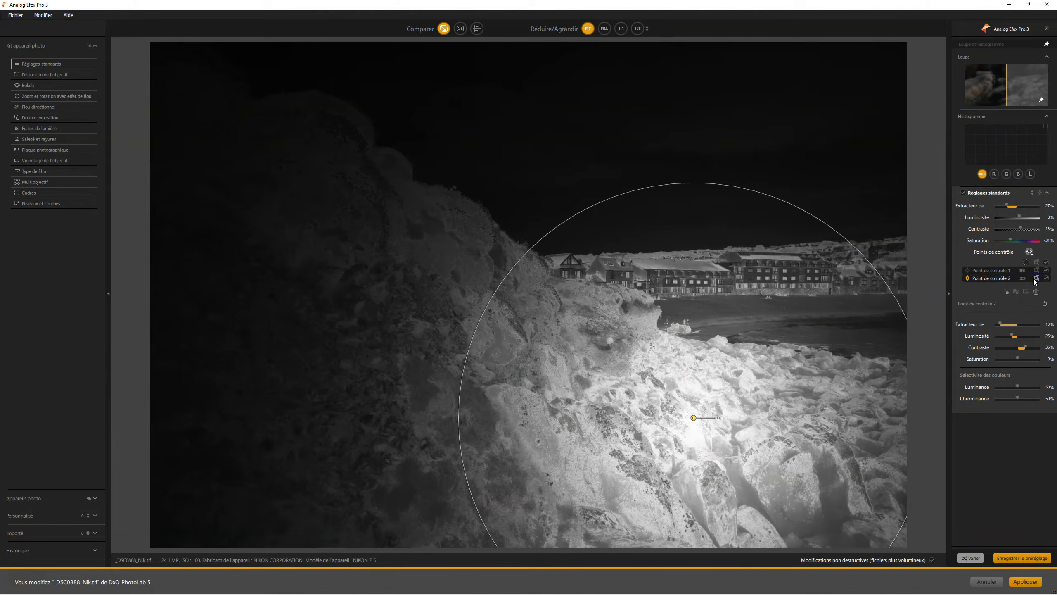
left_click_drag(1018, 387, 1021, 398)
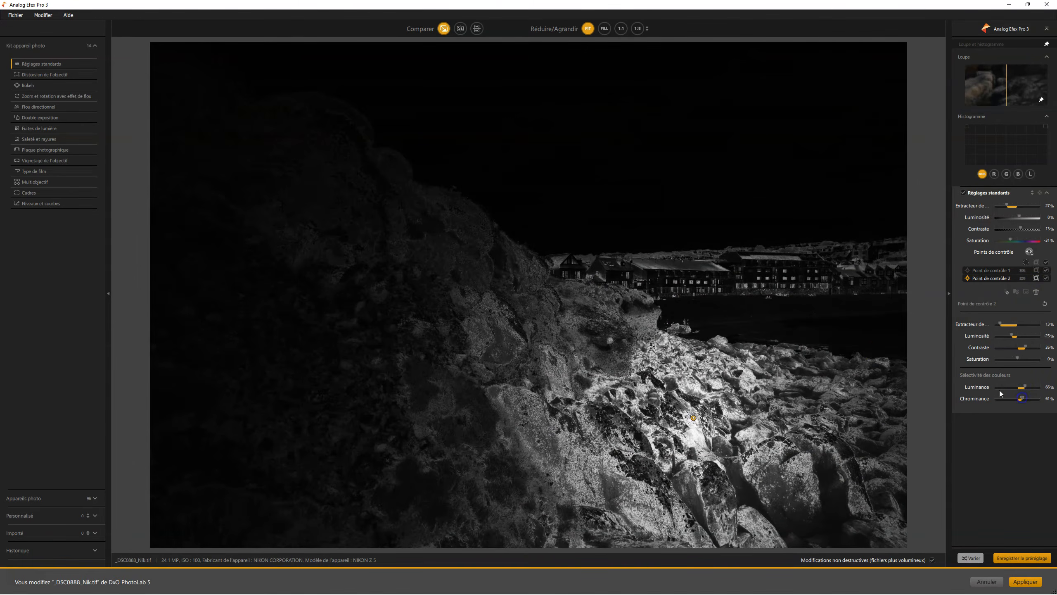
left_click_drag(557, 224, 705, 309)
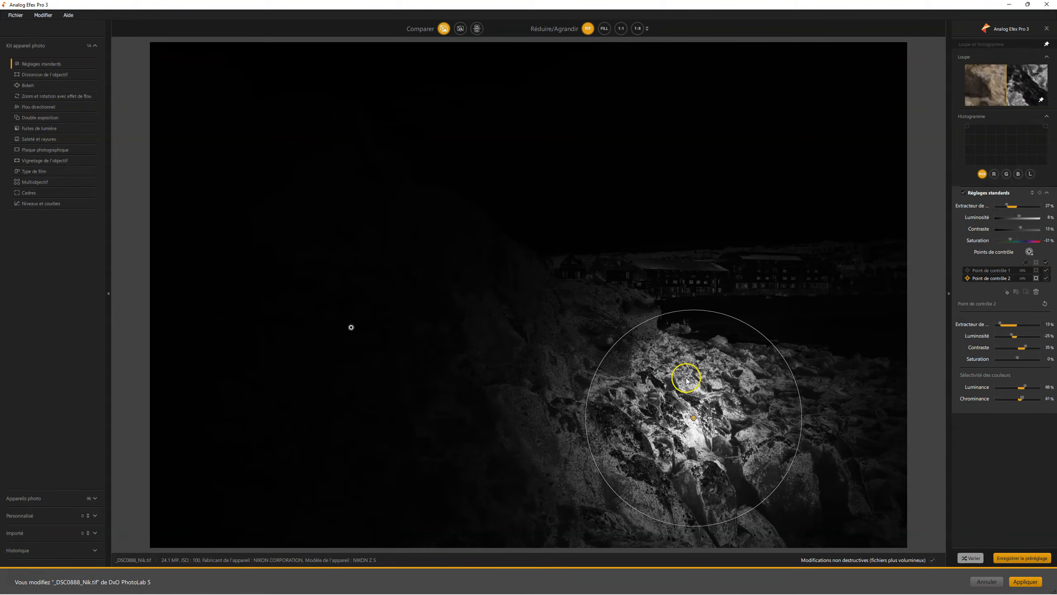
left_click(1037, 279)
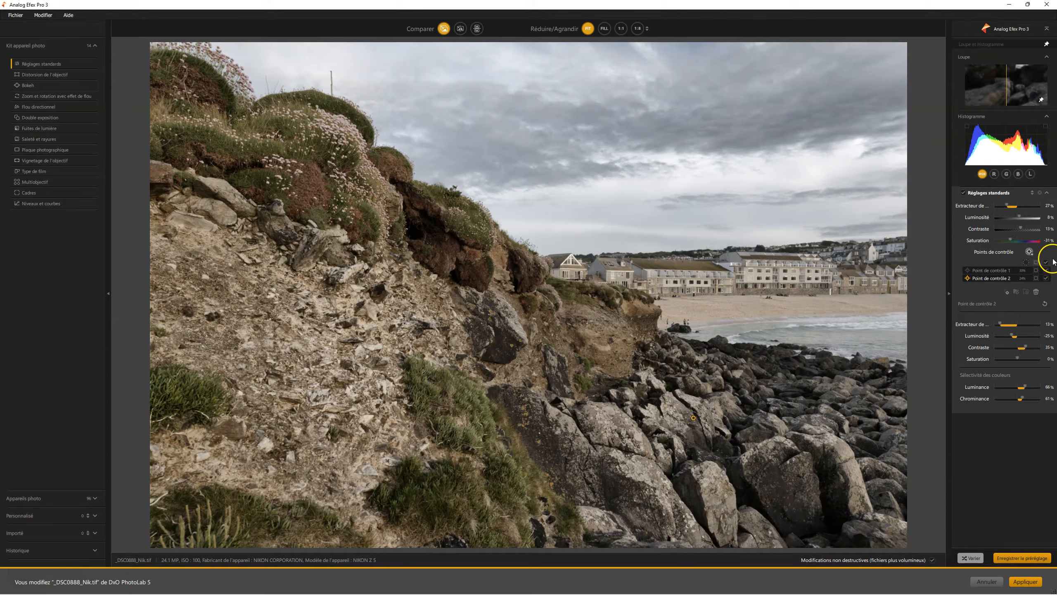
- Refine the cliff control point on its mask: luminance selectivity 56%, chrominance 36%, a smaller area, and a slightly lower position
left_click(1029, 251)
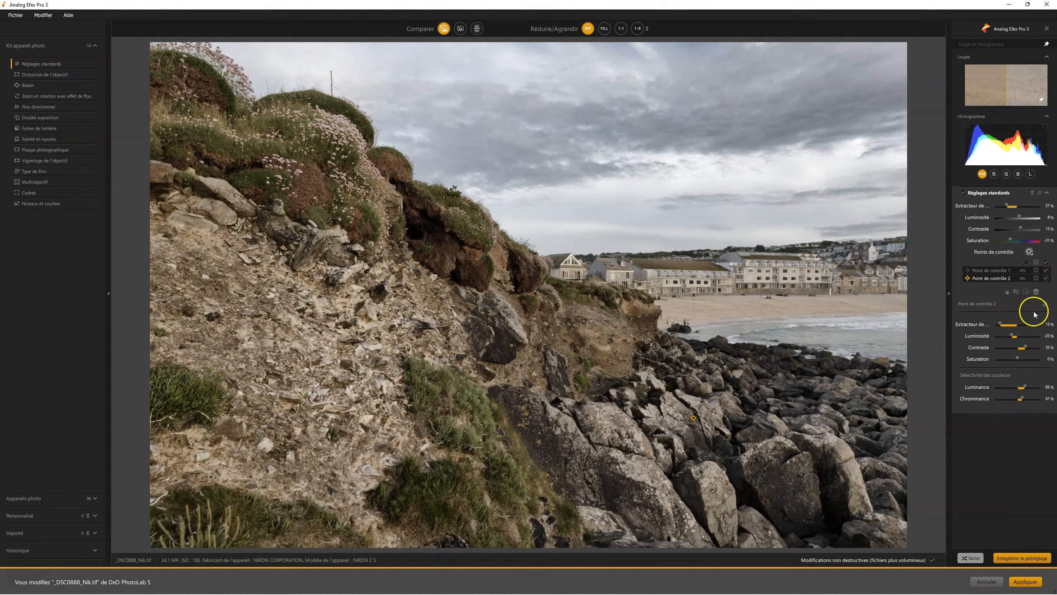
left_click(1036, 270)
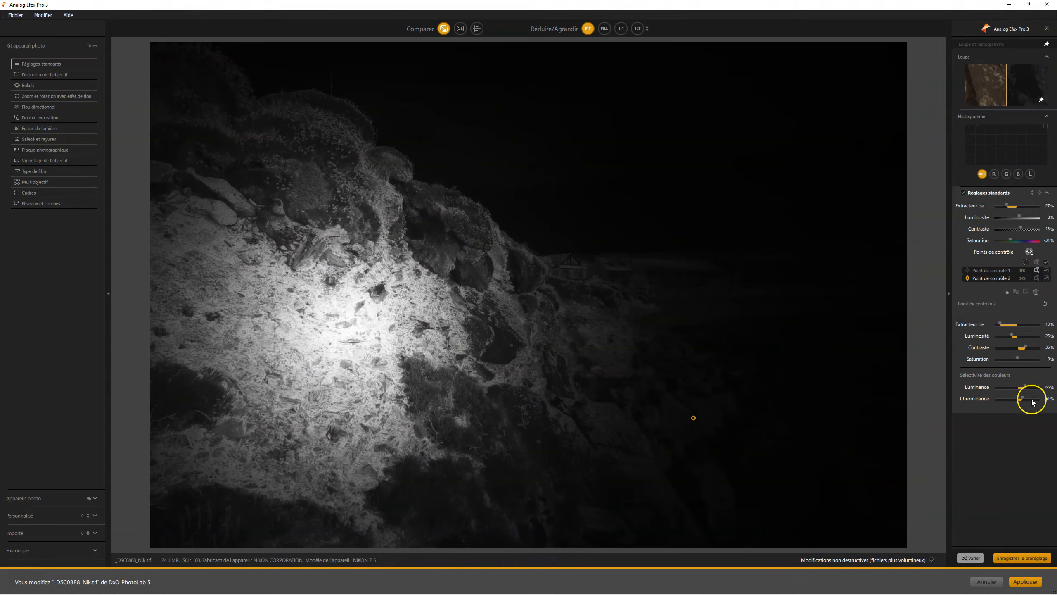
left_click(985, 270)
left_click_drag(1019, 386, 1011, 400)
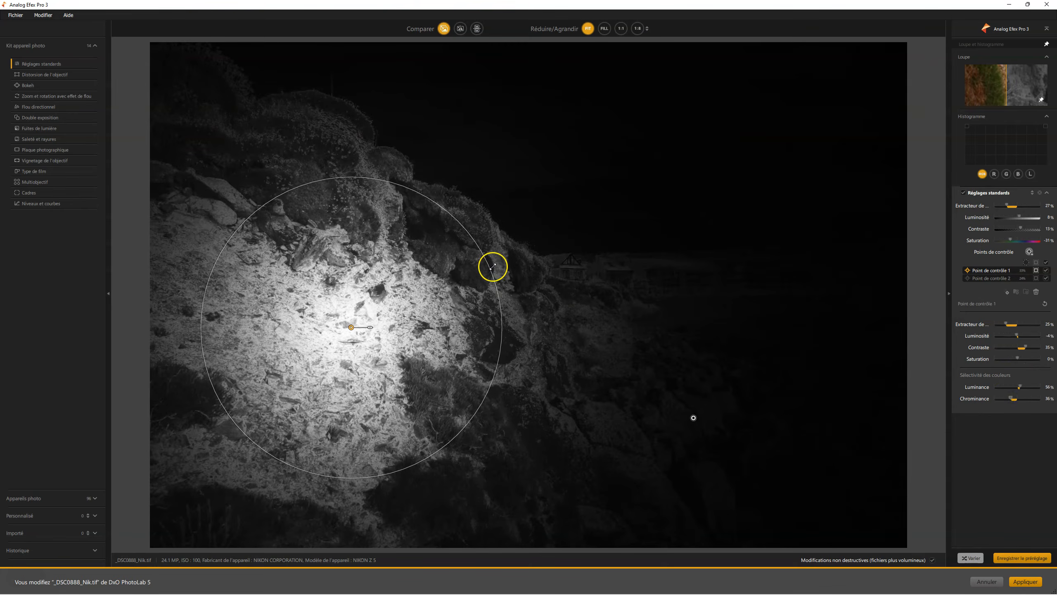
left_click_drag(492, 266, 431, 292)
left_click_drag(351, 327, 327, 353)
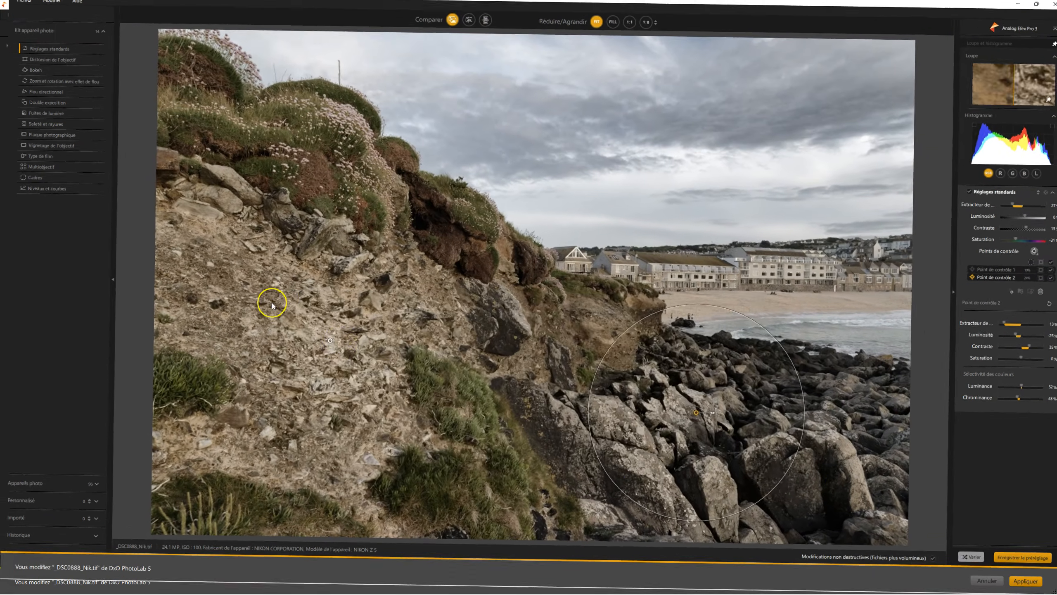
- Group both control points, then set the group's detail extraction to 29%, luminance selectivity to 67% and chrominance selectivity to 49%
left_click_drag(271, 302, 818, 481)
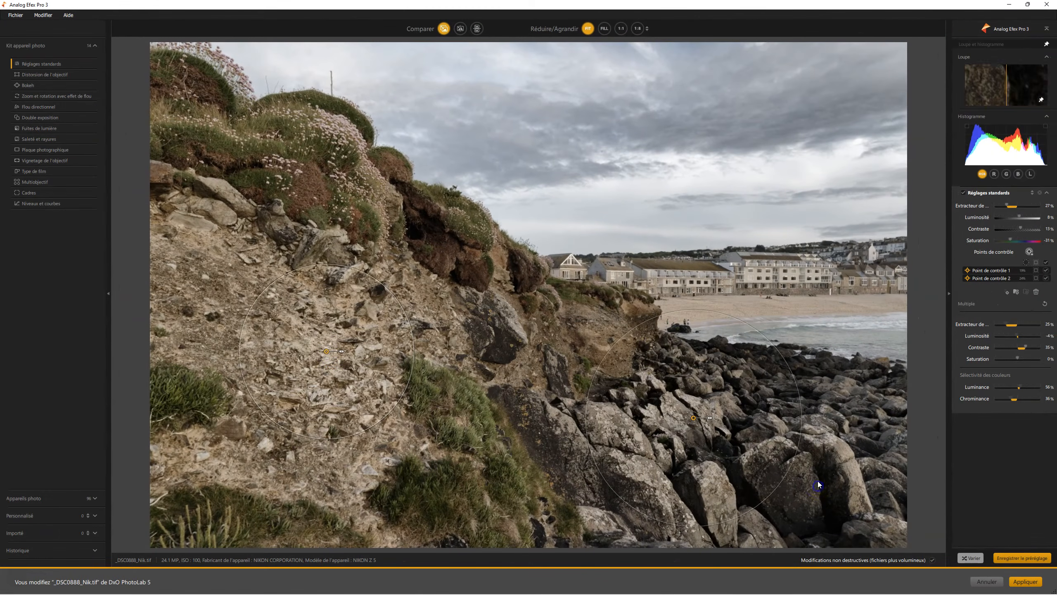
left_click(1016, 291)
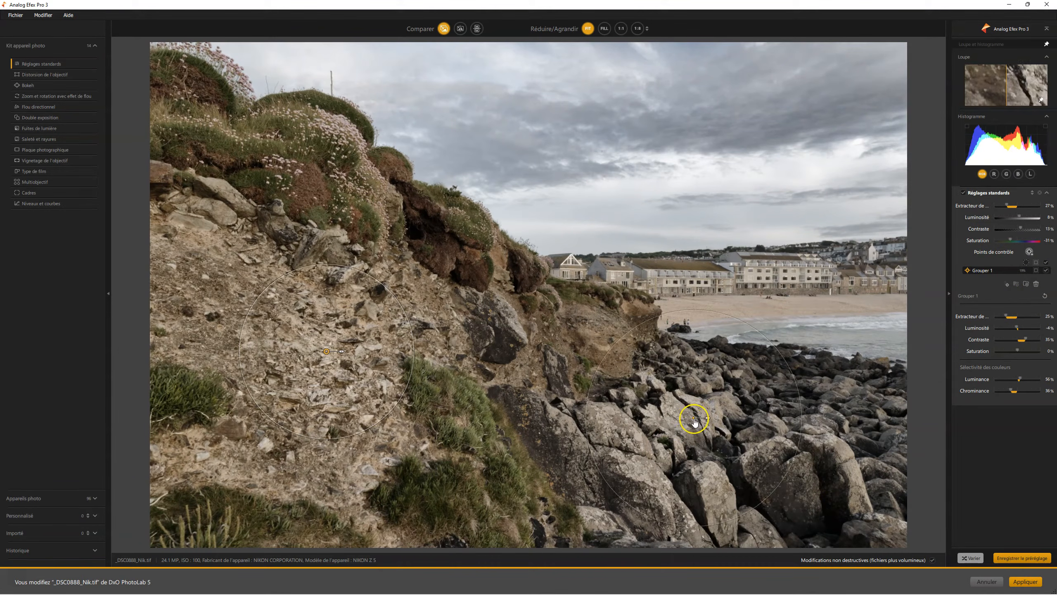
mouse_move(1005, 317)
left_mouse_down()
mouse_move(1018, 314)
mouse_move(989, 310)
mouse_move(1008, 315)
left_mouse_up()
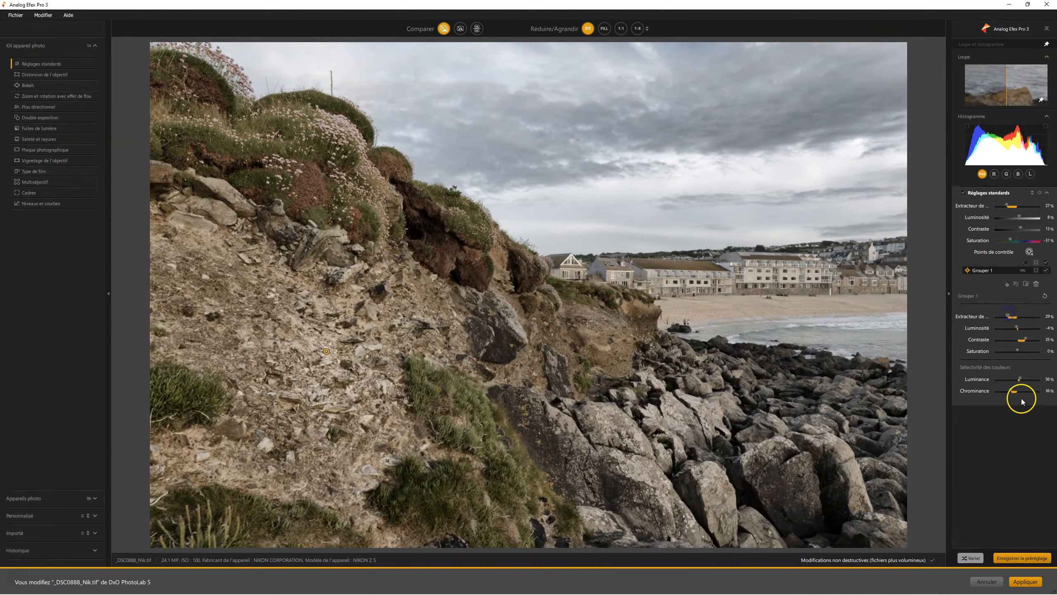
left_click_drag(1019, 379, 1017, 391)
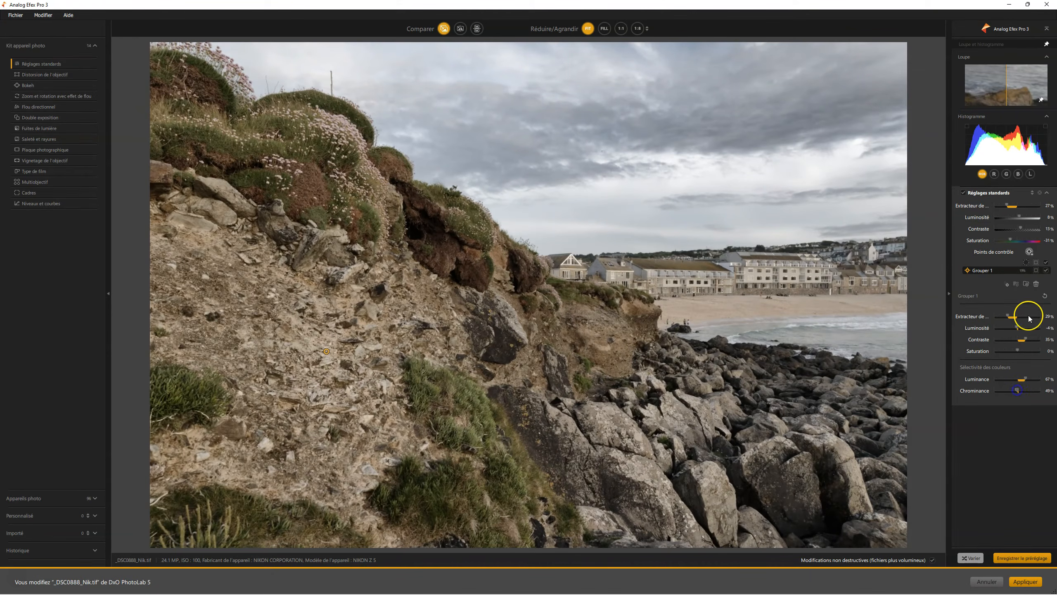
- Ungroup the control points and select the shoreline point and the cliff point individually
left_click(1026, 284)
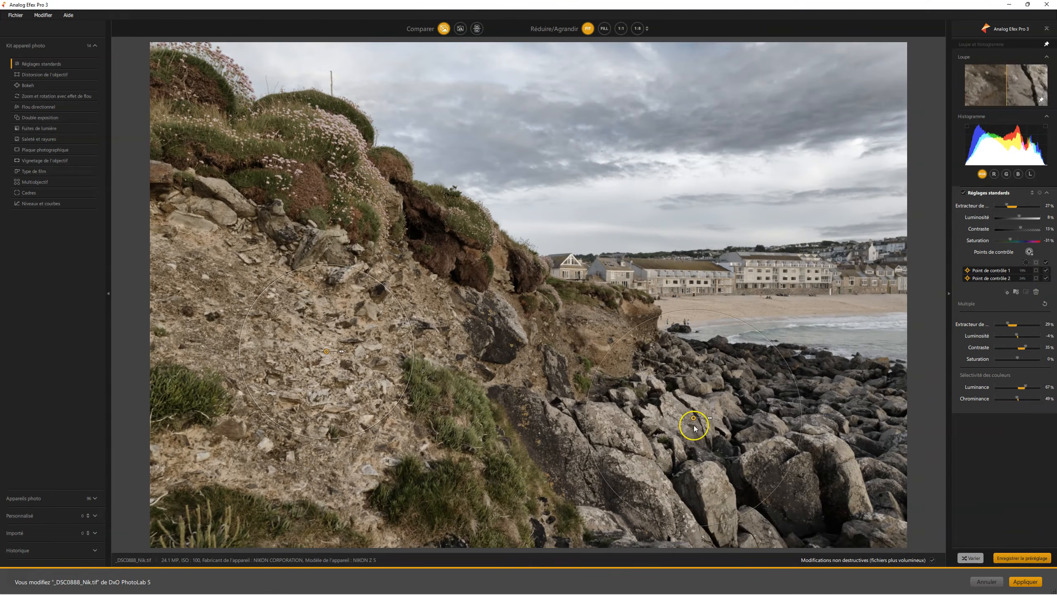
left_click(536, 264)
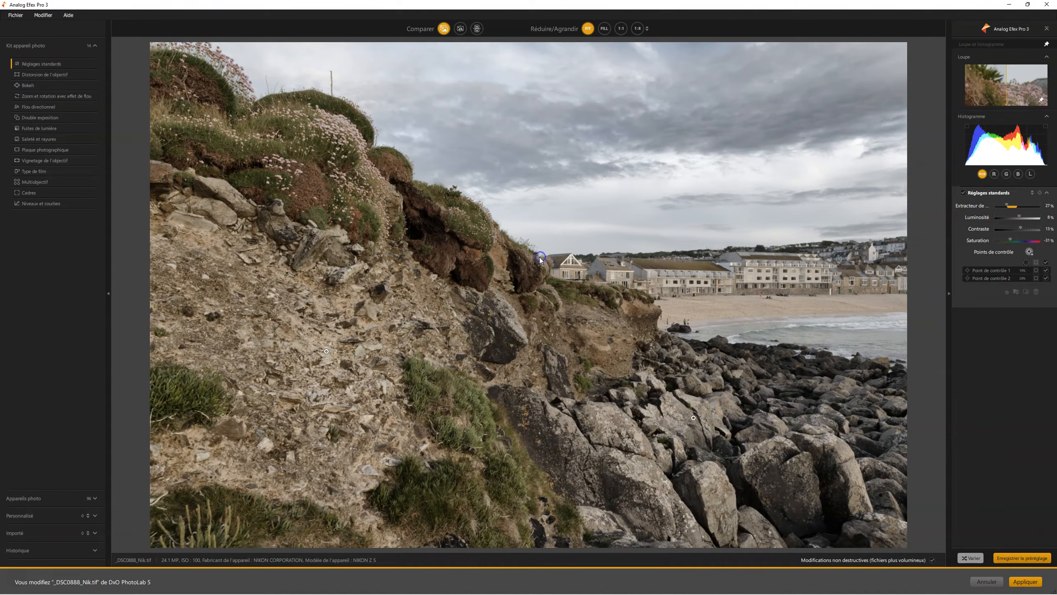
left_click(693, 417)
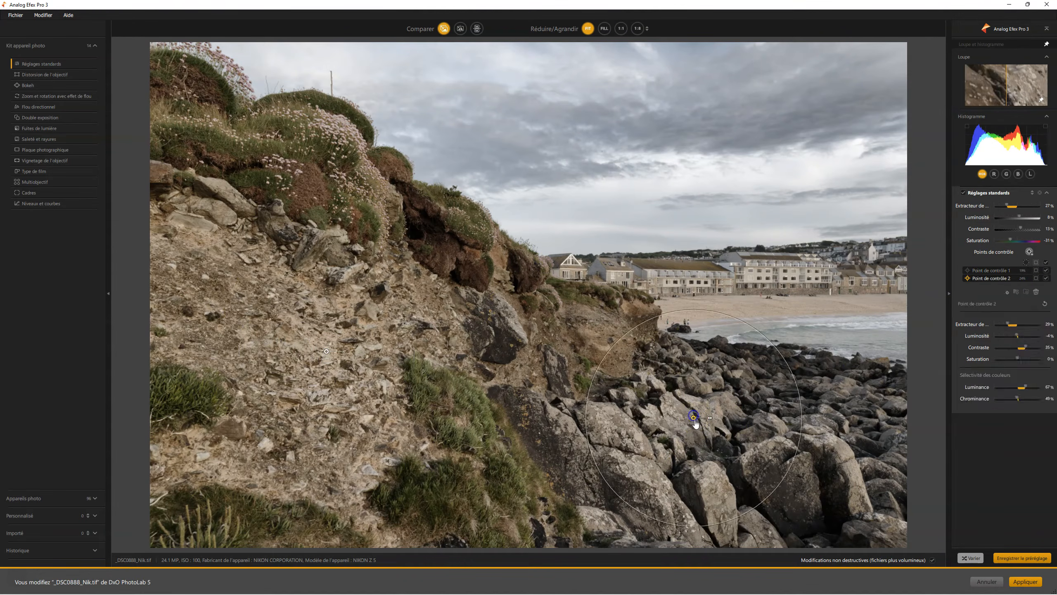
left_click(553, 331)
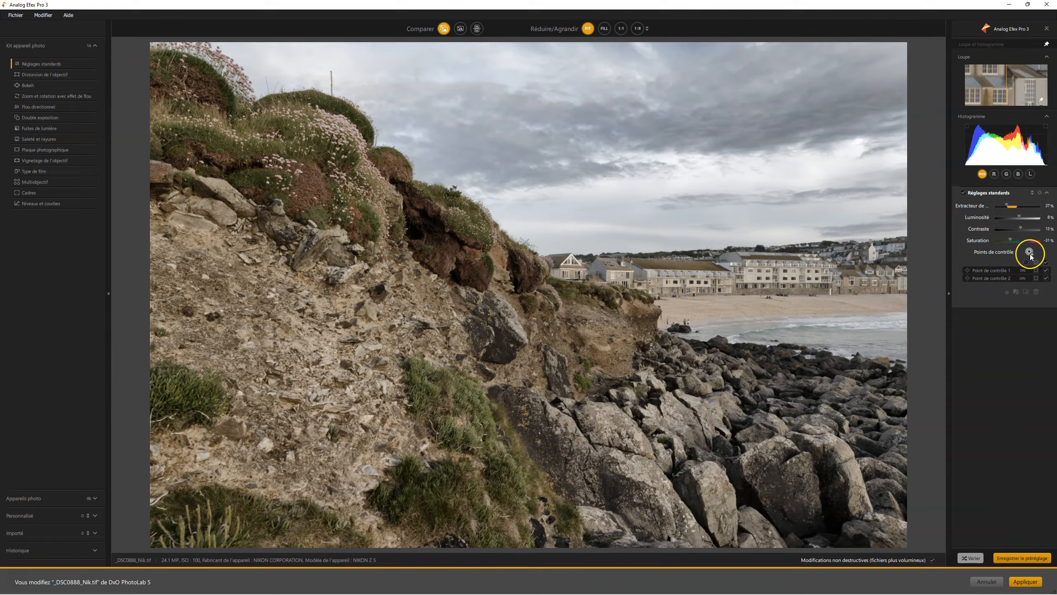
left_click(326, 351)
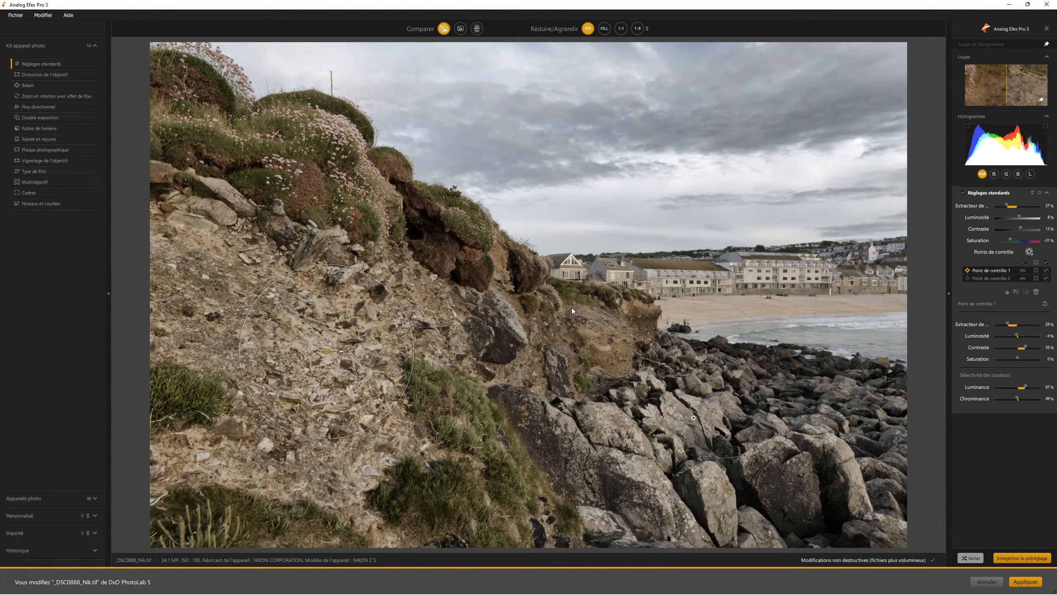
- Begin saving the adjustments as a custom preset, exclude the control points, and cancel without saving
left_click(1020, 560)
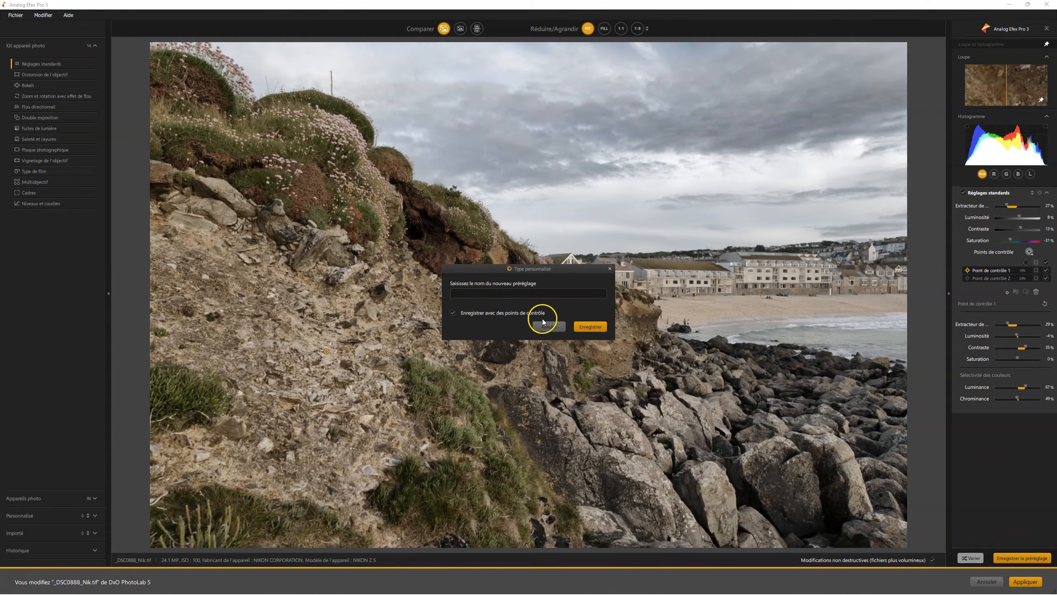
left_click(453, 314)
left_click(540, 326)
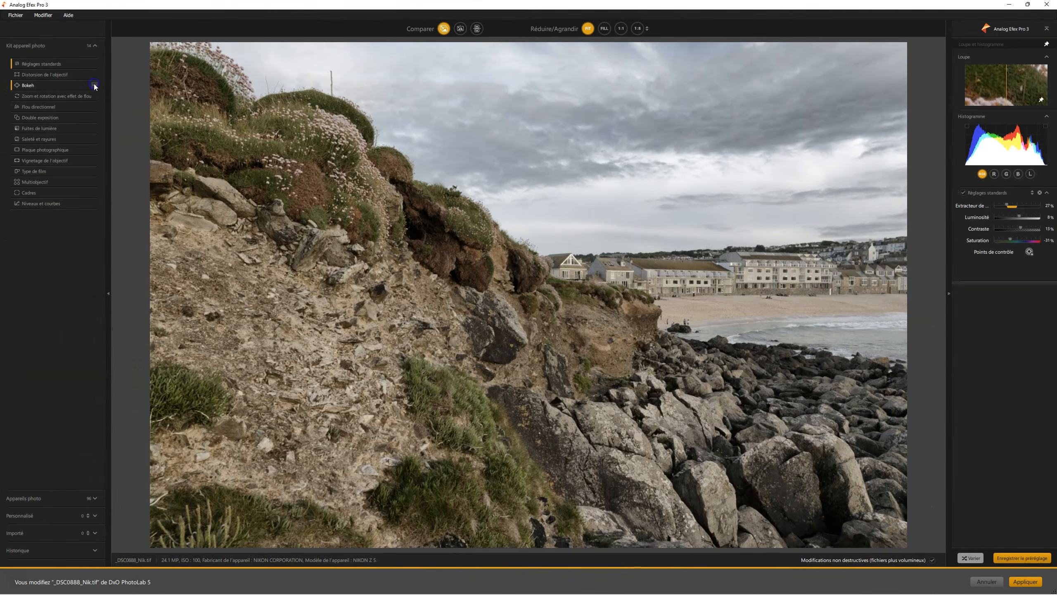
- Try adding the Bokeh and Flou directionnel filters to the photo
left_click(95, 85)
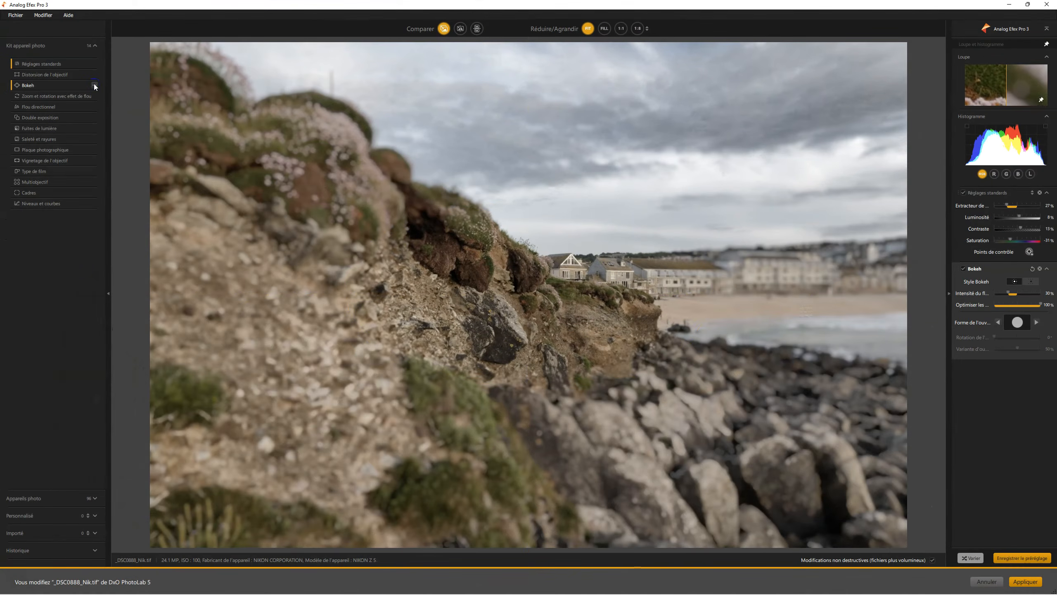
left_click(95, 107)
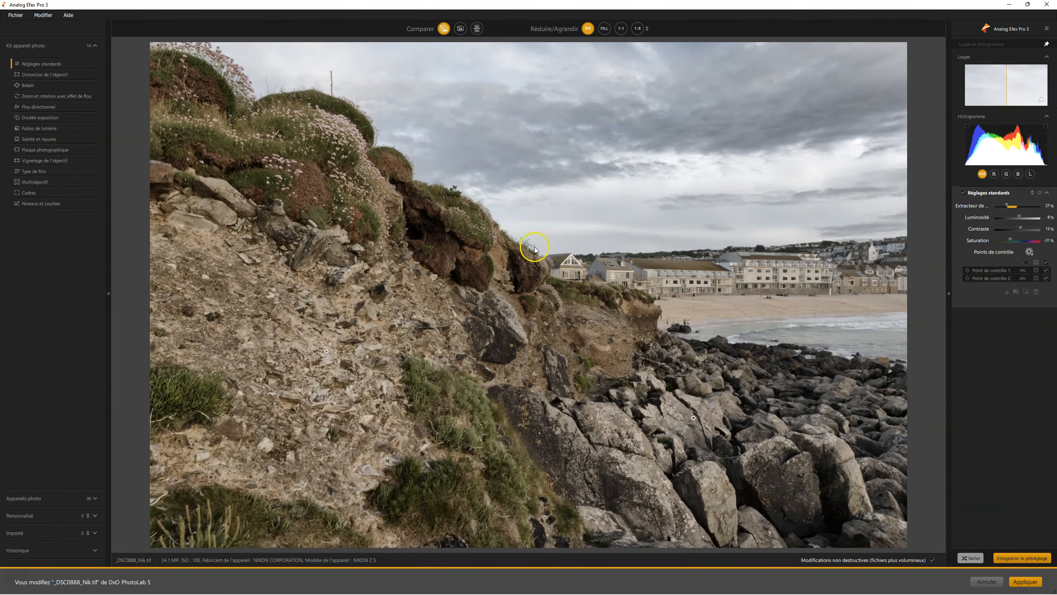
- Filter the camera presets to the Appareil bon marché category and apply Appareil bon marché 1, replacing the current settings
left_click(58, 507)
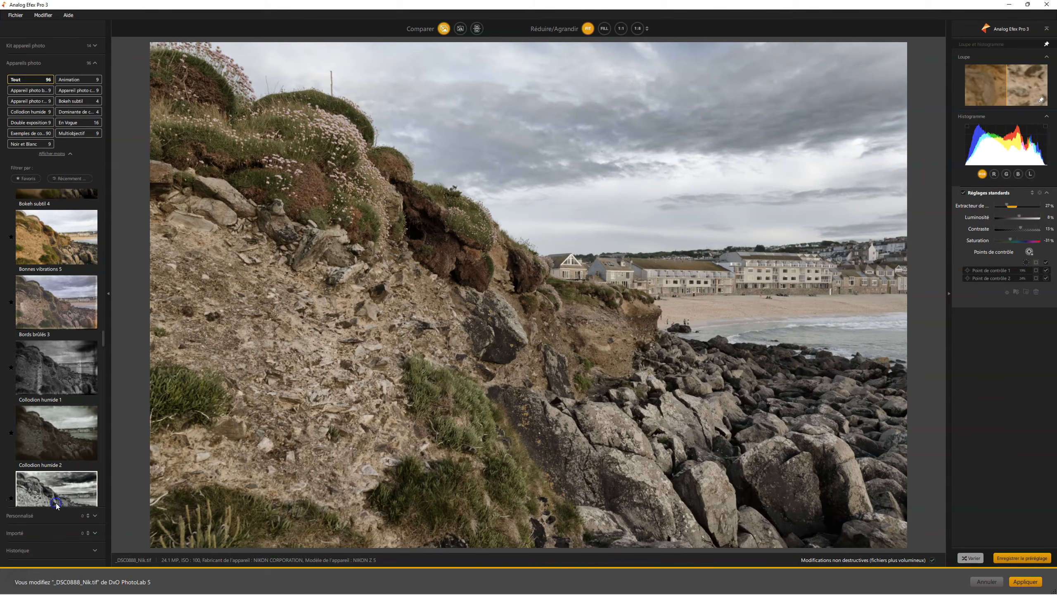
left_click(29, 90)
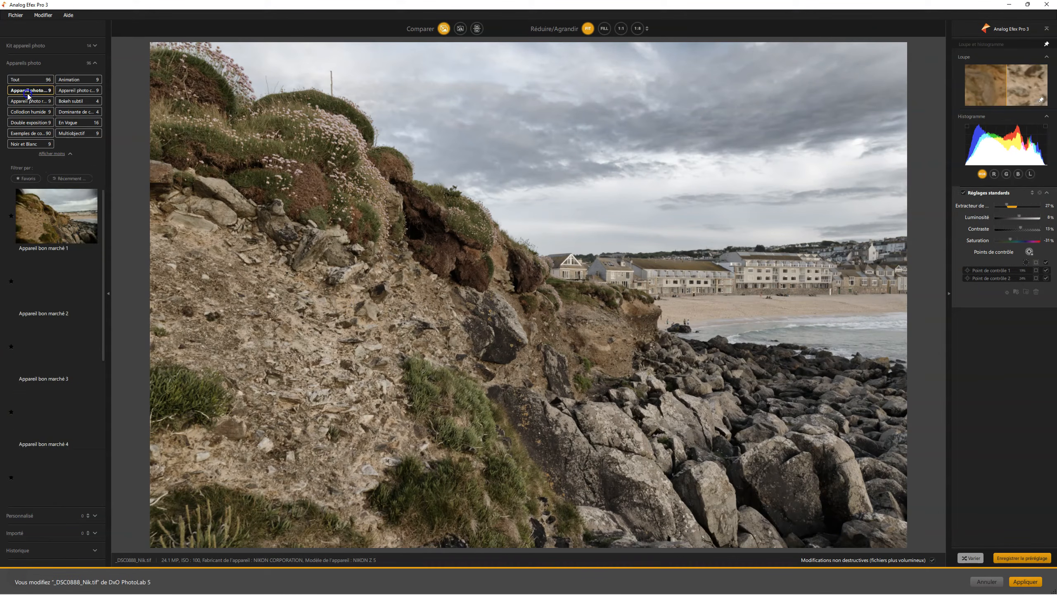
left_click(69, 228)
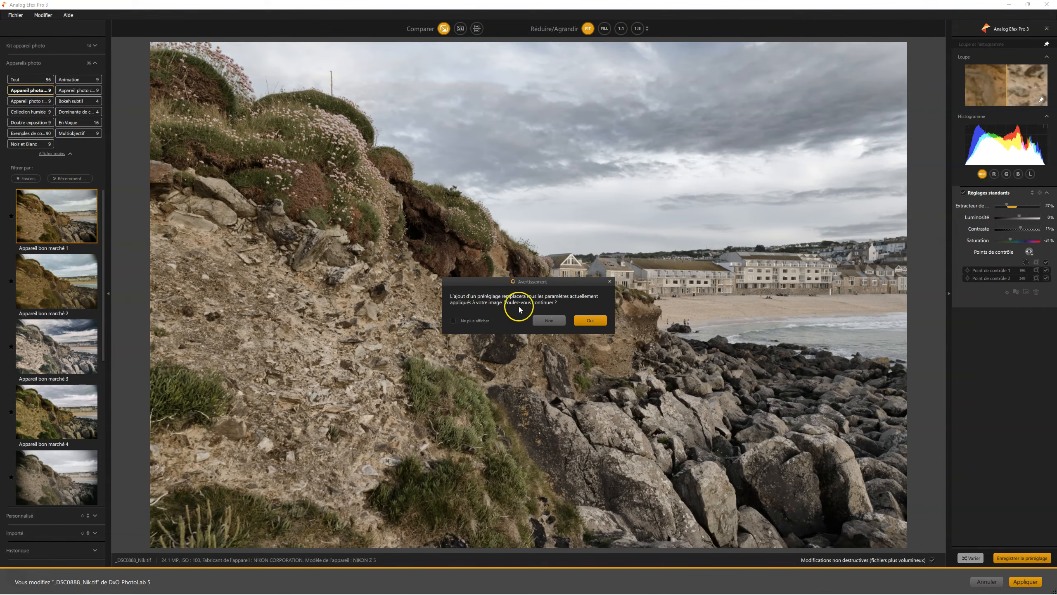
left_click(592, 320)
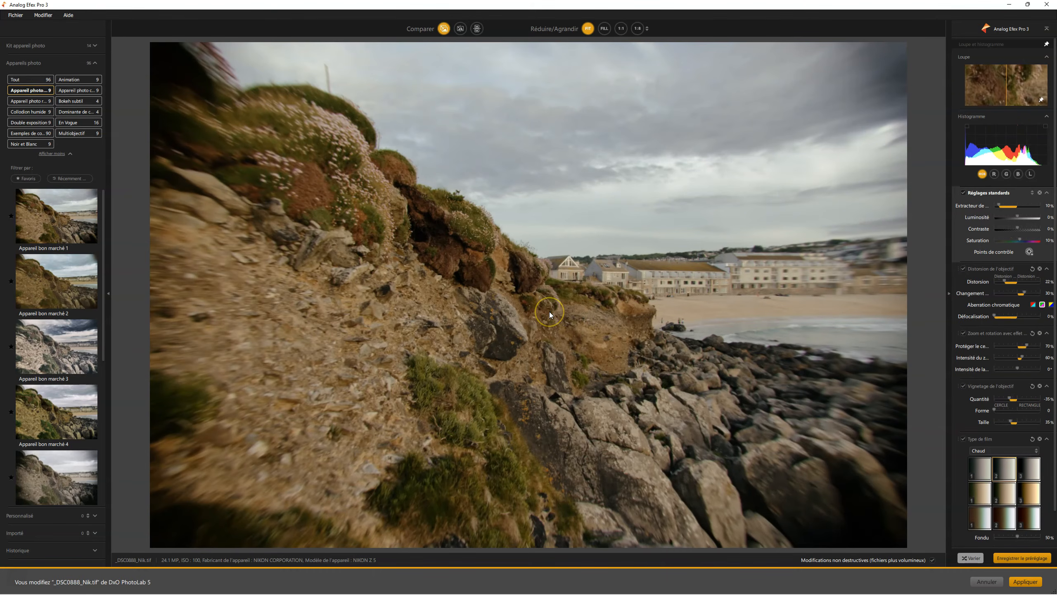
- Try the presets Appareil bon marché 3 and Appareil bon marché 7 in turn, accepting replacement of the current settings
left_click(69, 360)
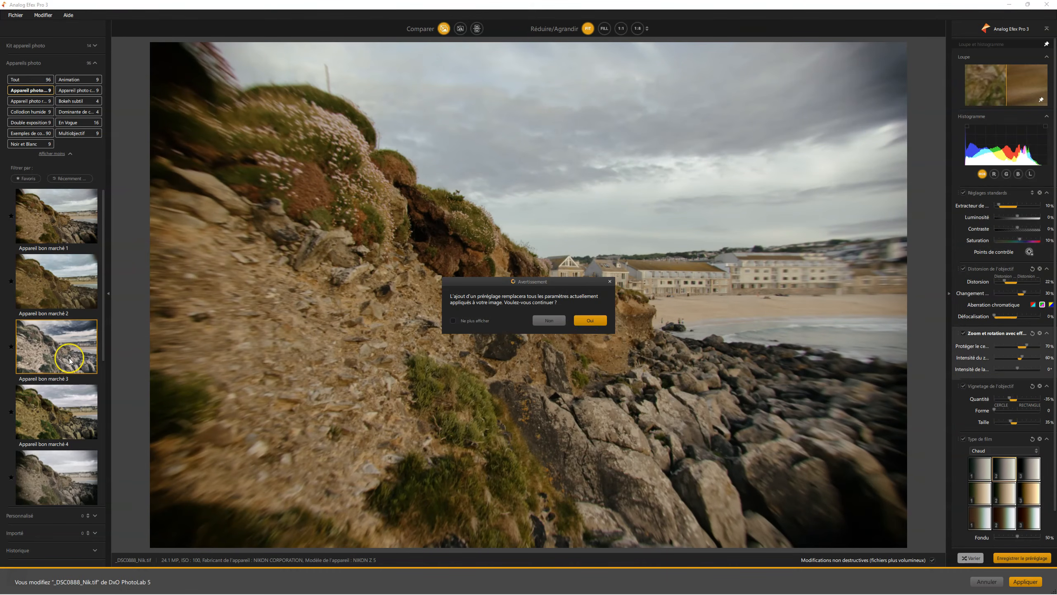
left_click(590, 320)
scroll(89, 341, "down", 1)
scroll(89, 341, "down", 2)
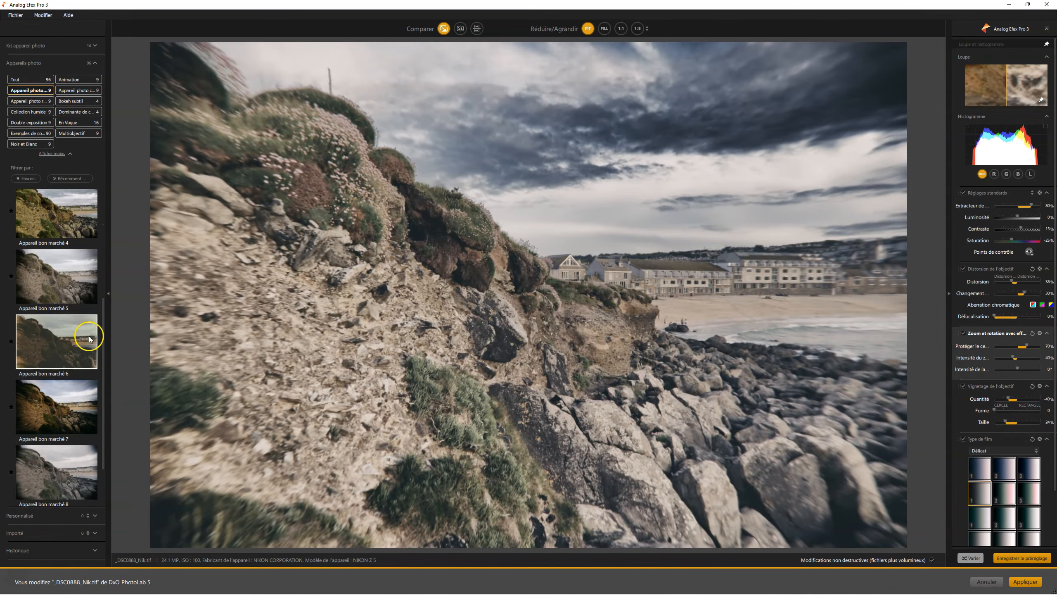
left_click(74, 399)
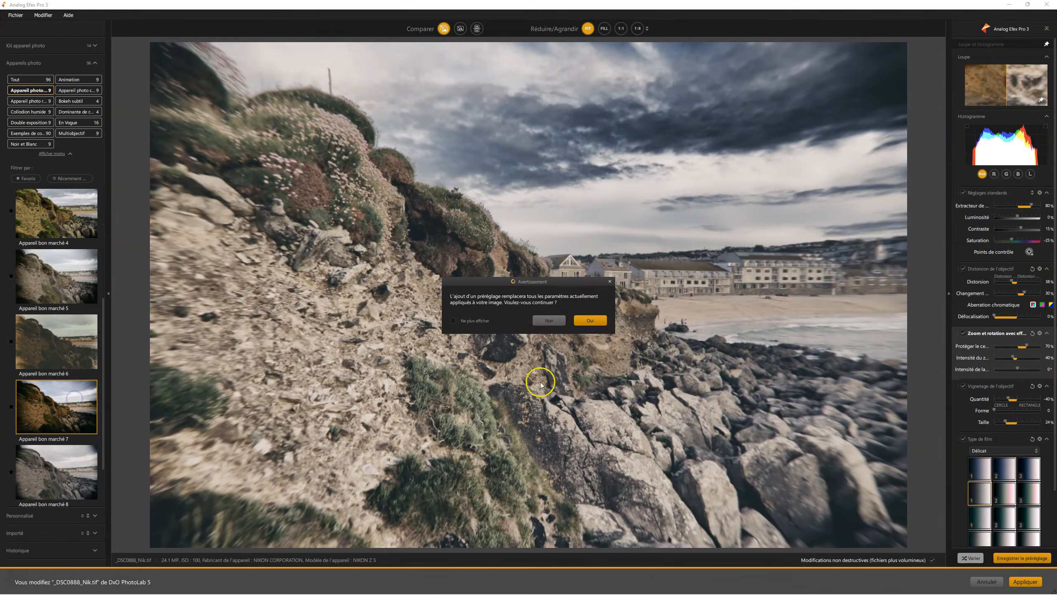
left_click(595, 320)
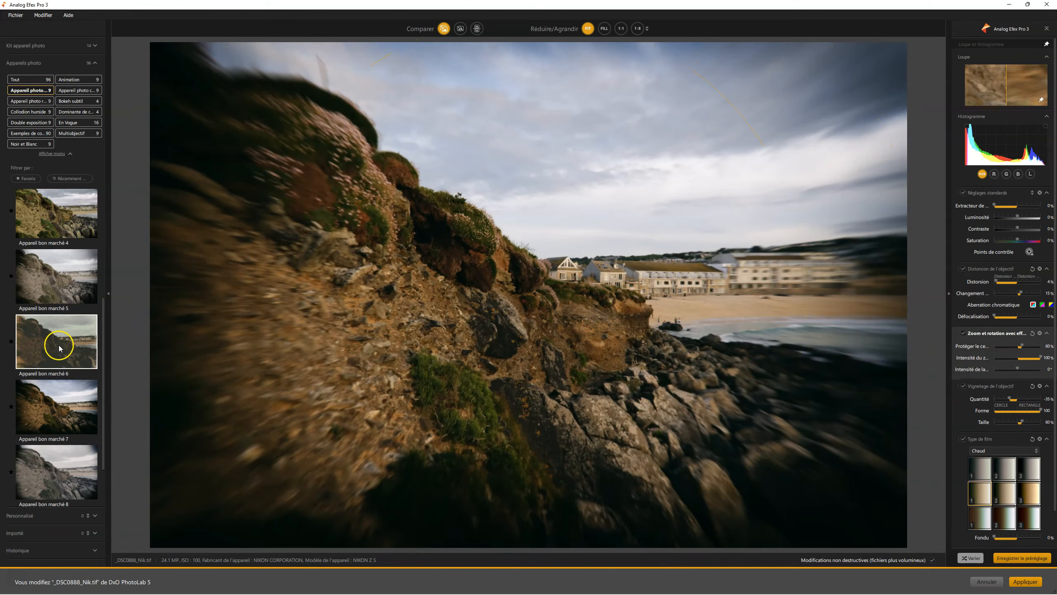
- Apply the preset Appareil bon marché 8 to the photo in place of the current settings
scroll(48, 347, "down", 1)
left_click(65, 398)
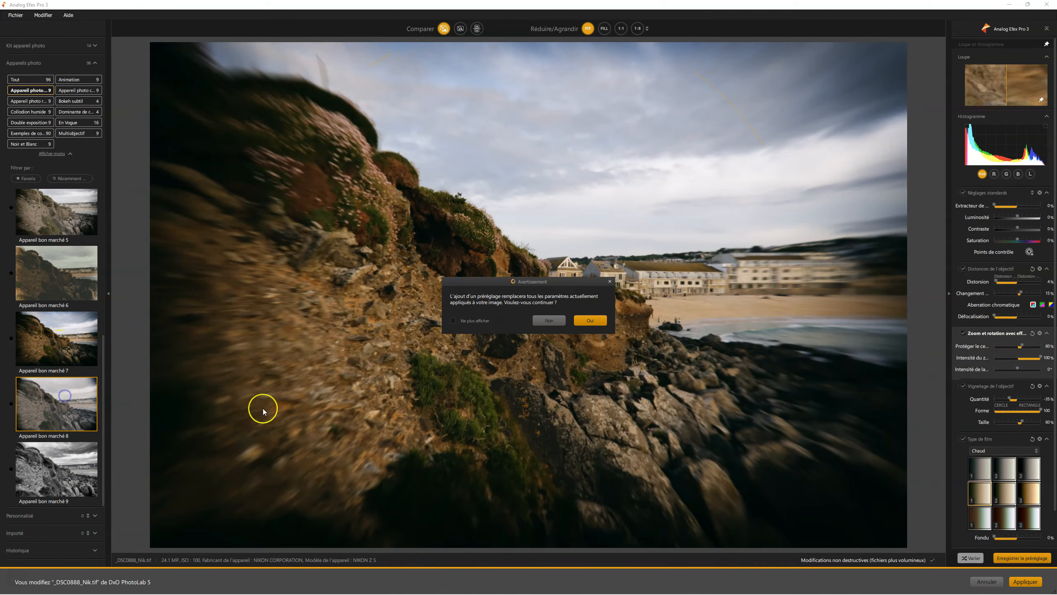
left_click(587, 319)
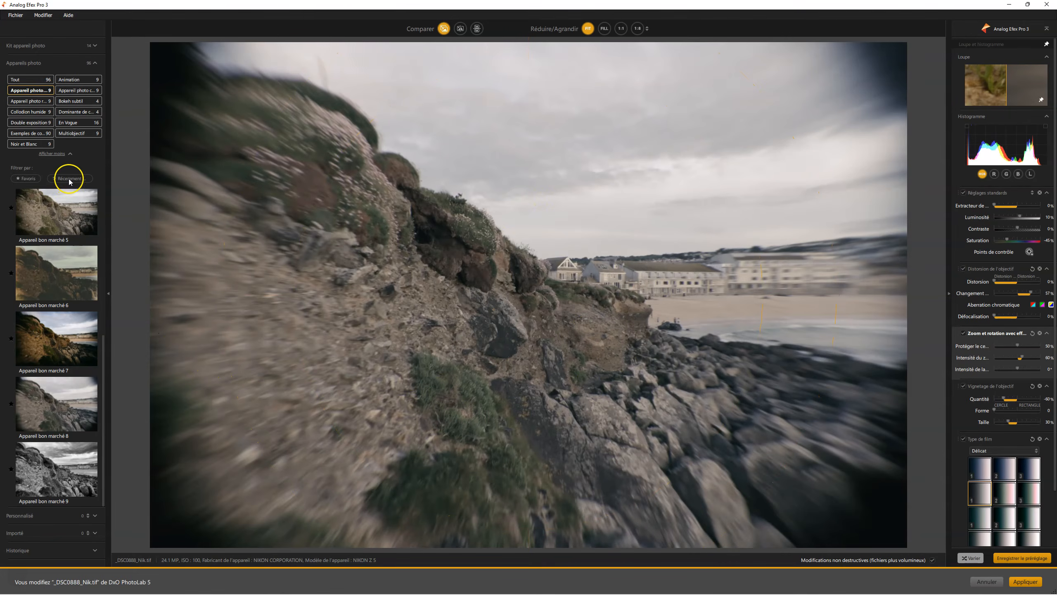
- From the Dominante de couleur category, try preset Dominante de couleur 1, then replace it with Dominante de couleur 3
left_click(78, 111)
left_click(35, 236)
left_click(585, 318)
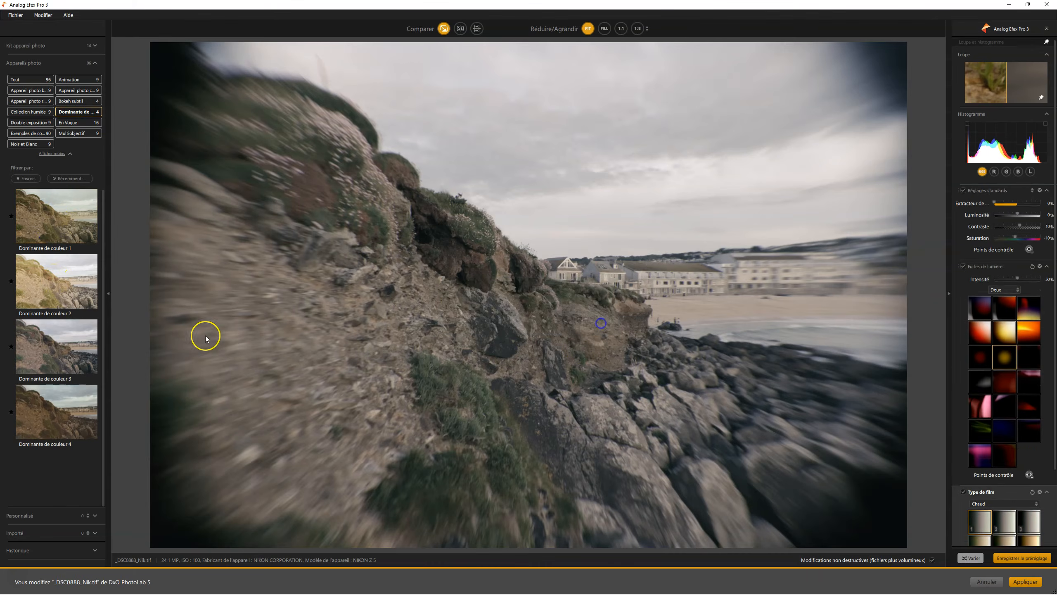
left_click(73, 356)
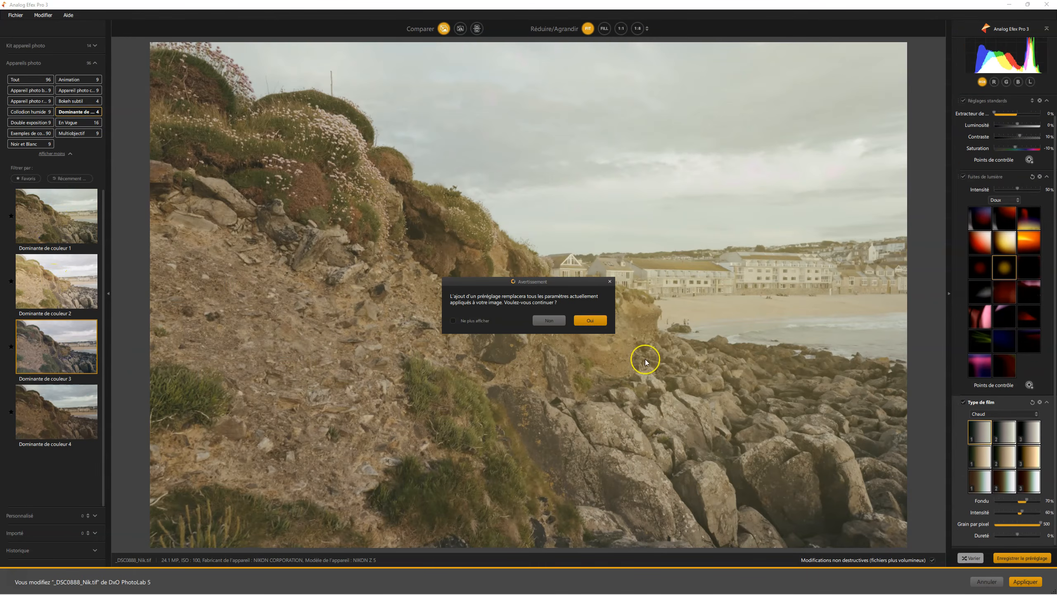
left_click(590, 320)
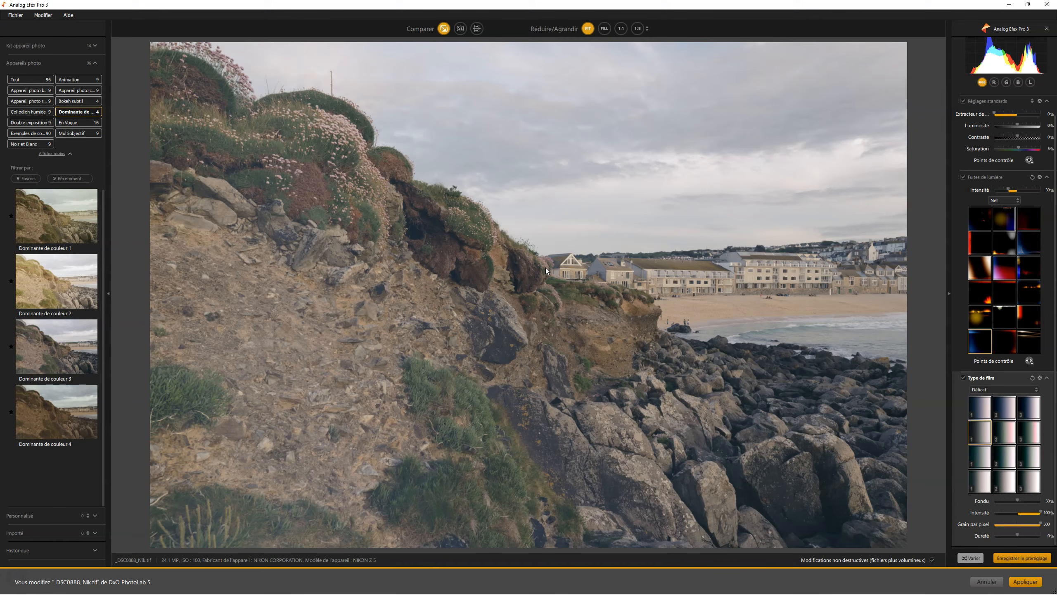
left_click(683, 115)
left_click(758, 224)
left_click(558, 315)
left_click(558, 319)
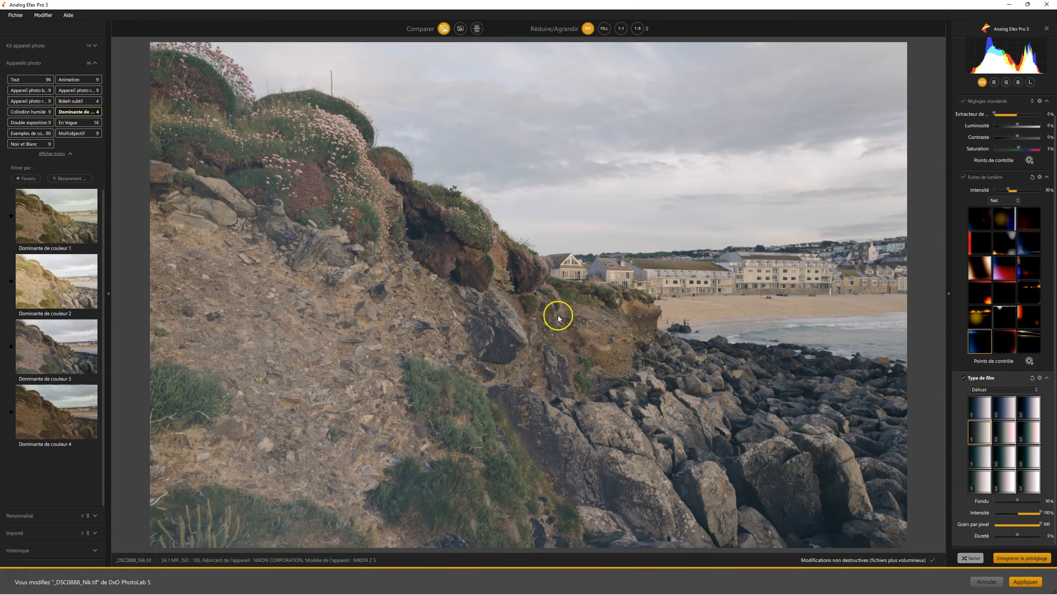